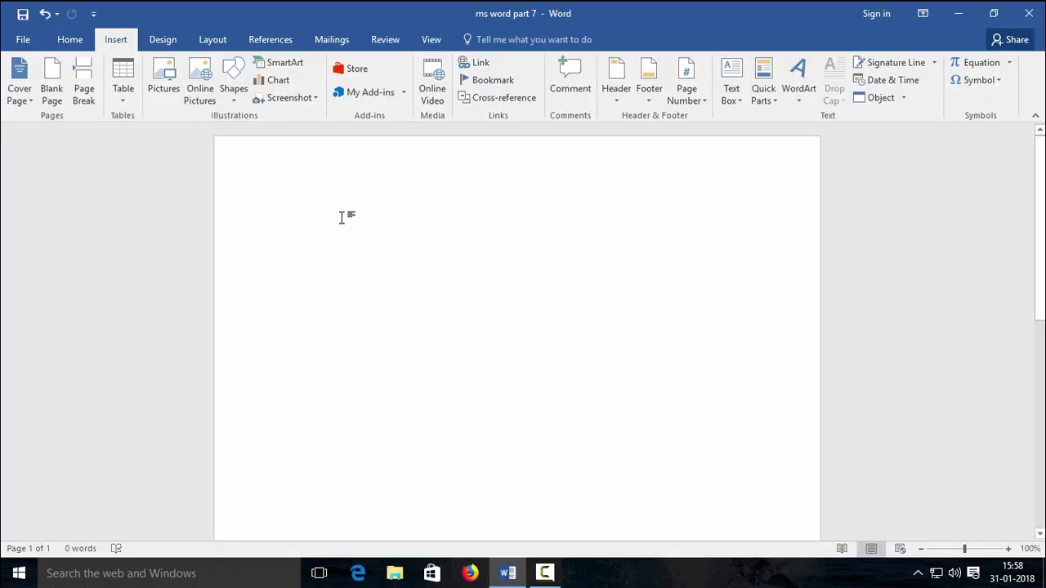
# - Generate sample paragraphs with =rand(6,5) and scroll back to the top of the page
pyautogui.write('=rand(')
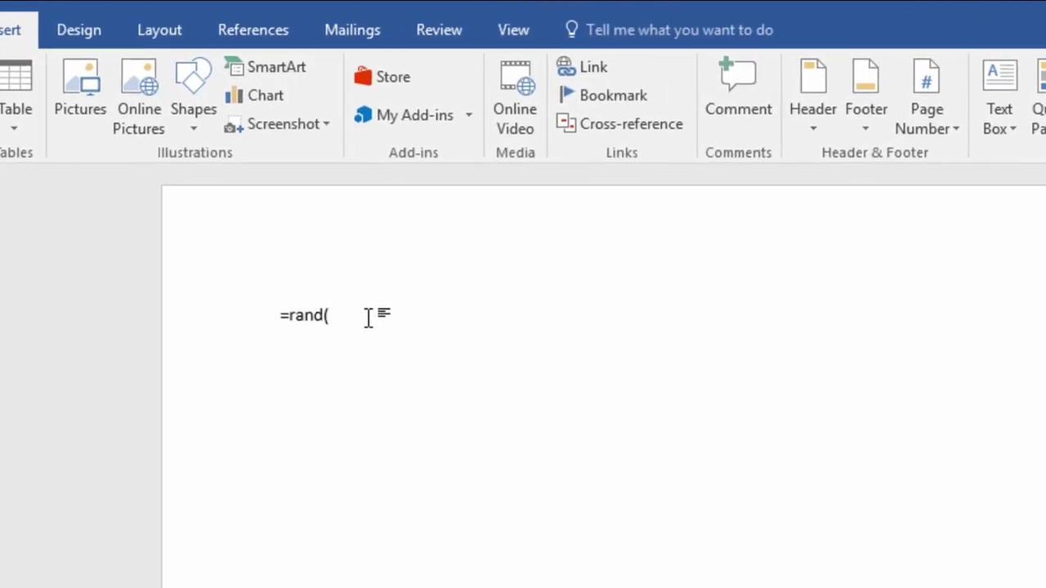
pyautogui.write('6,5')
pyautogui.press('Return')
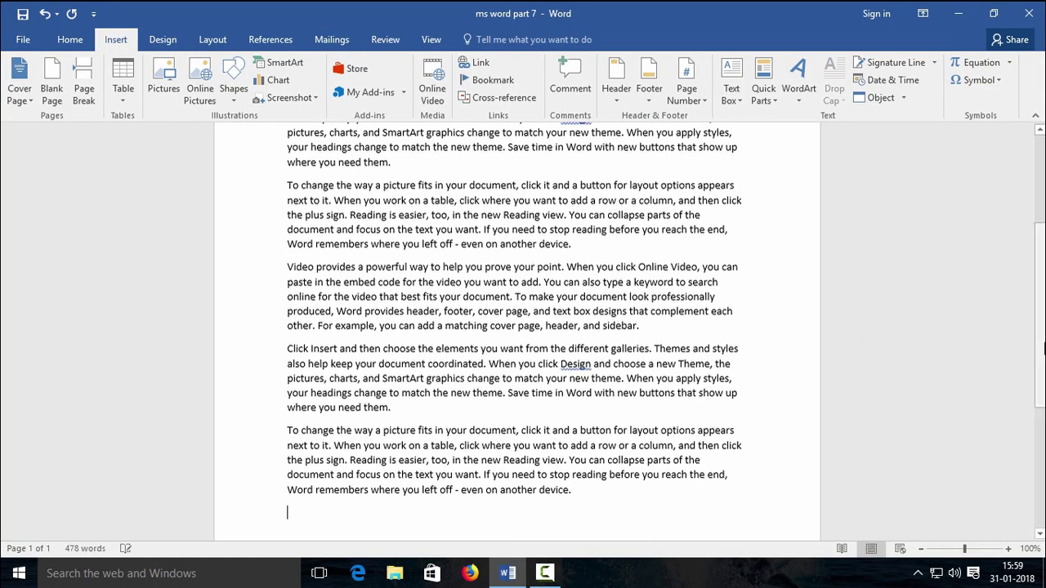
pyautogui.scroll(5, 586, 259)
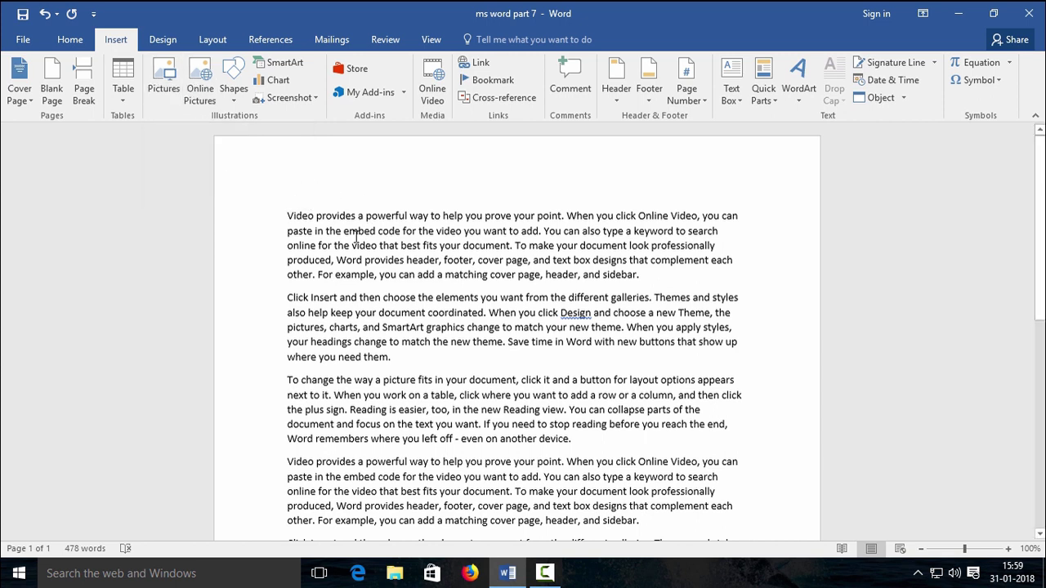
# - Insert photo '25' from the photos folder on a new line after 'sidebar.'
pyautogui.click(641, 278)
pyautogui.press('Return')
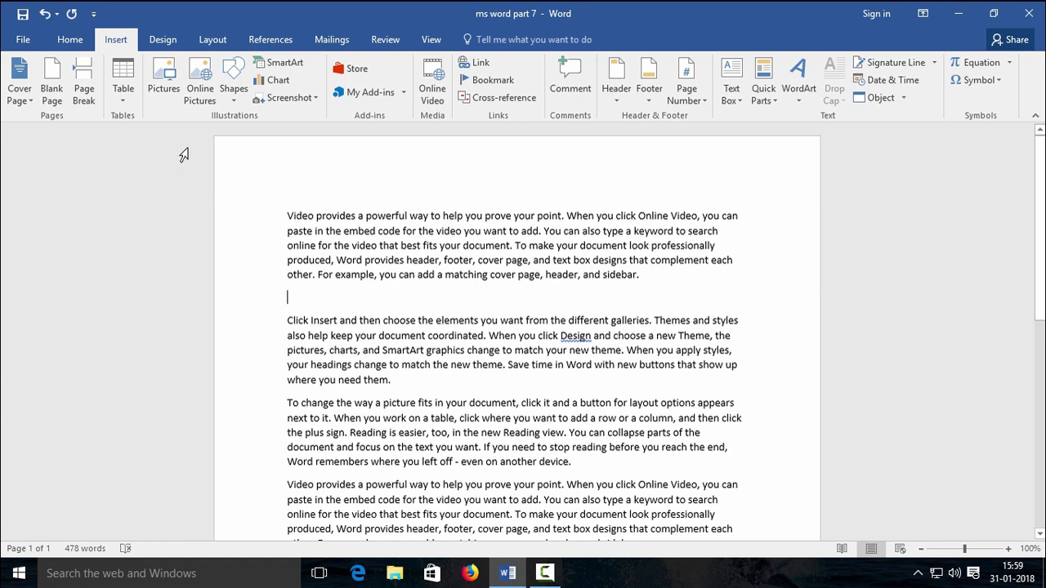
pyautogui.click(164, 82)
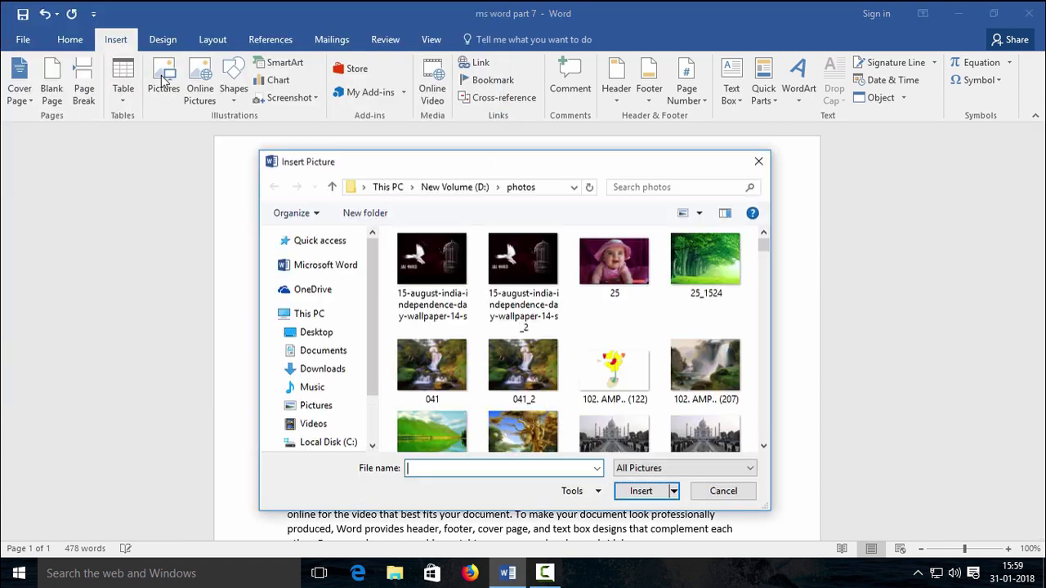
pyautogui.moveTo(436, 164); pyautogui.dragTo(439, 160)
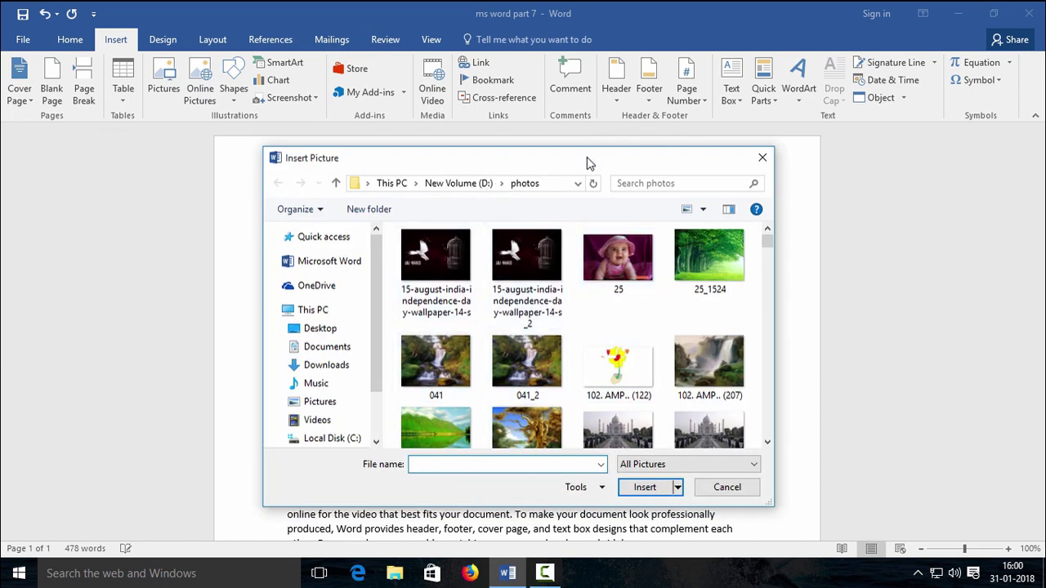
pyautogui.moveTo(578, 164); pyautogui.dragTo(574, 164)
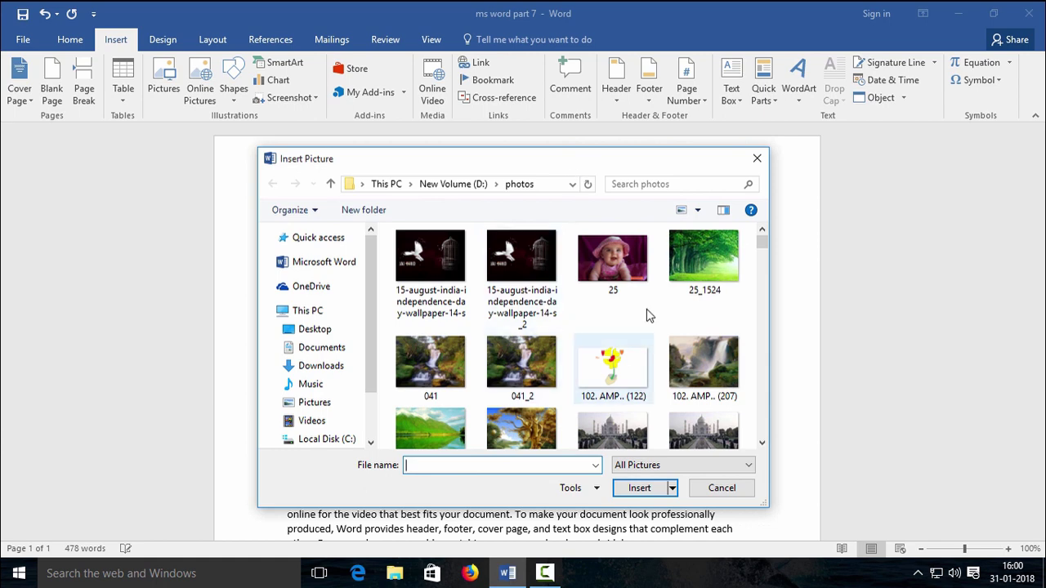
pyautogui.click(621, 265)
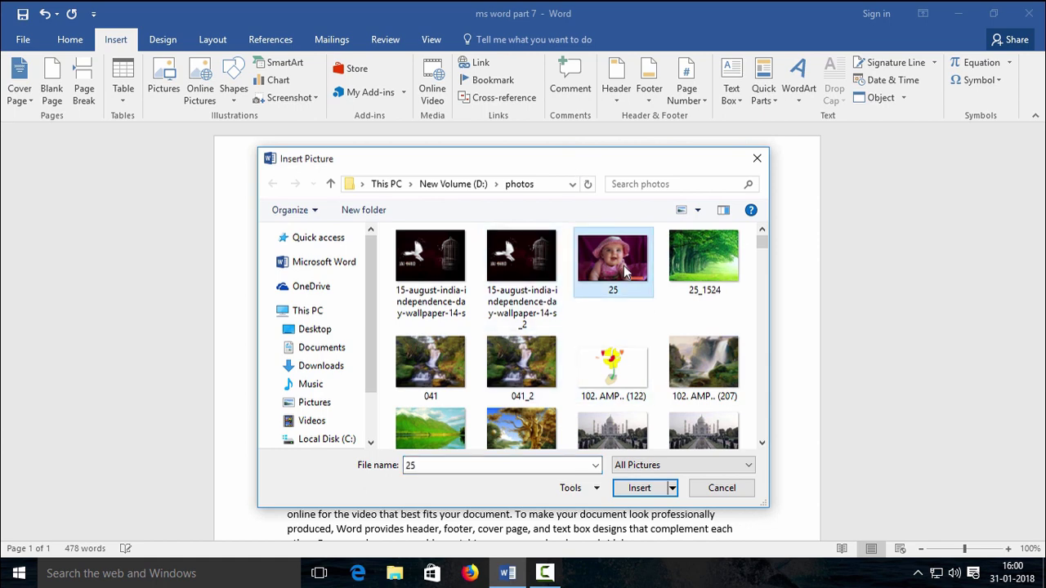
pyautogui.click(640, 488)
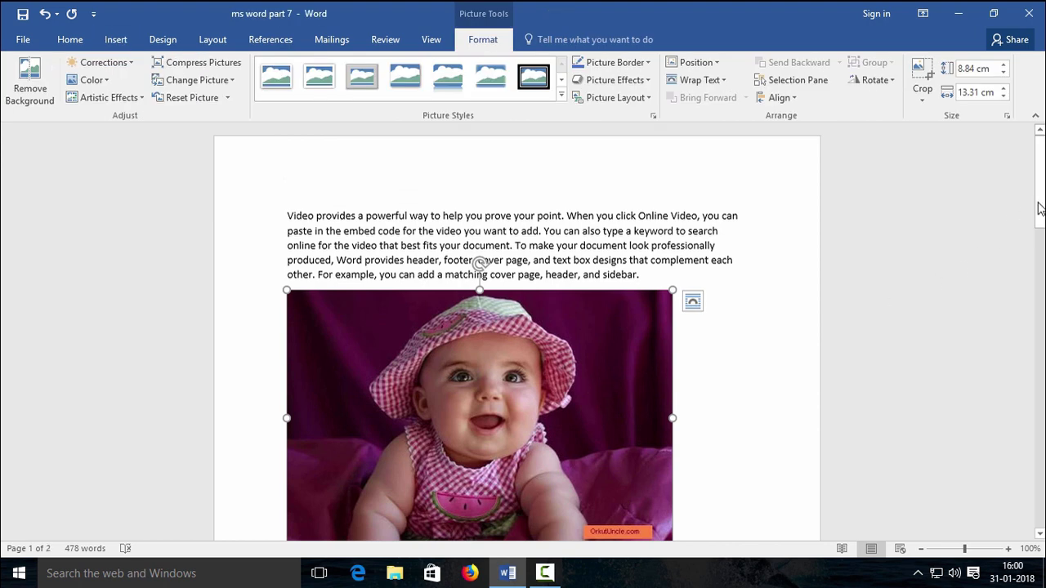
# - Shrink the baby photo by dragging its lower-right corner inward, then deselect it
pyautogui.scroll(-3, 481, 357)
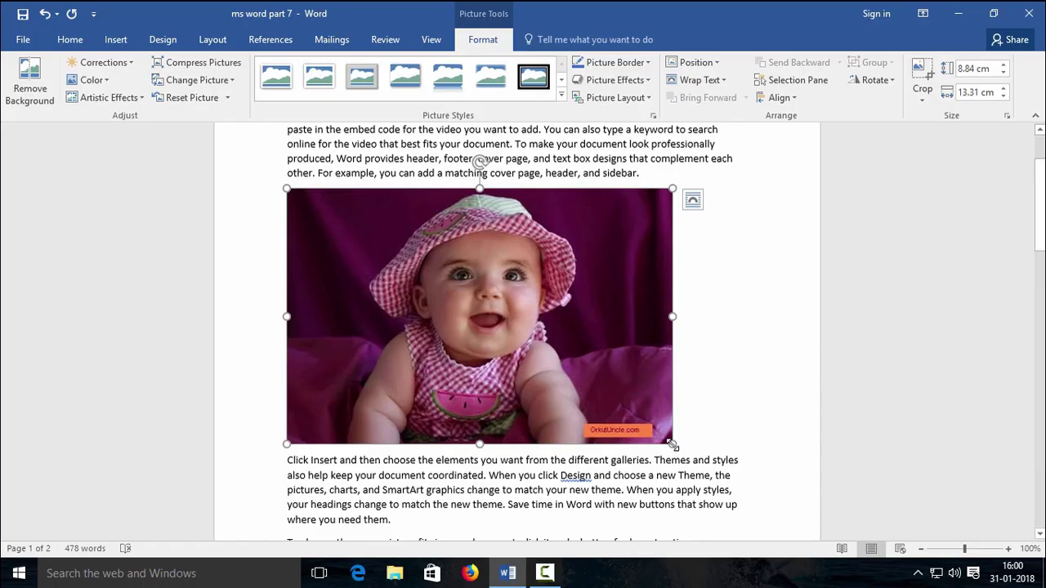
pyautogui.moveTo(678, 445)
pyautogui.mouseDown()
pyautogui.moveTo(545, 350)
pyautogui.moveTo(587, 387)
pyautogui.mouseUp()
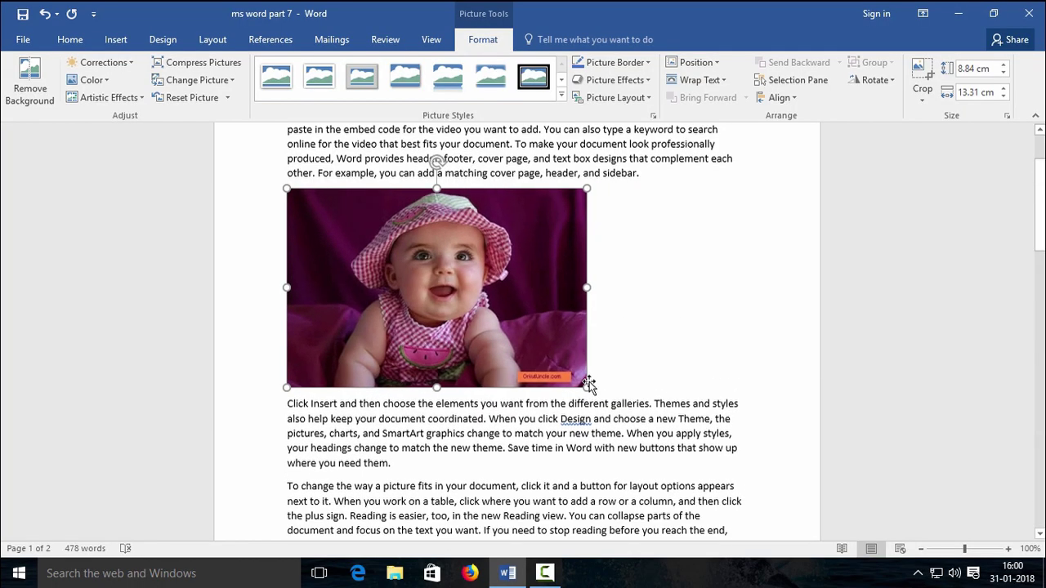
pyautogui.click(116, 39)
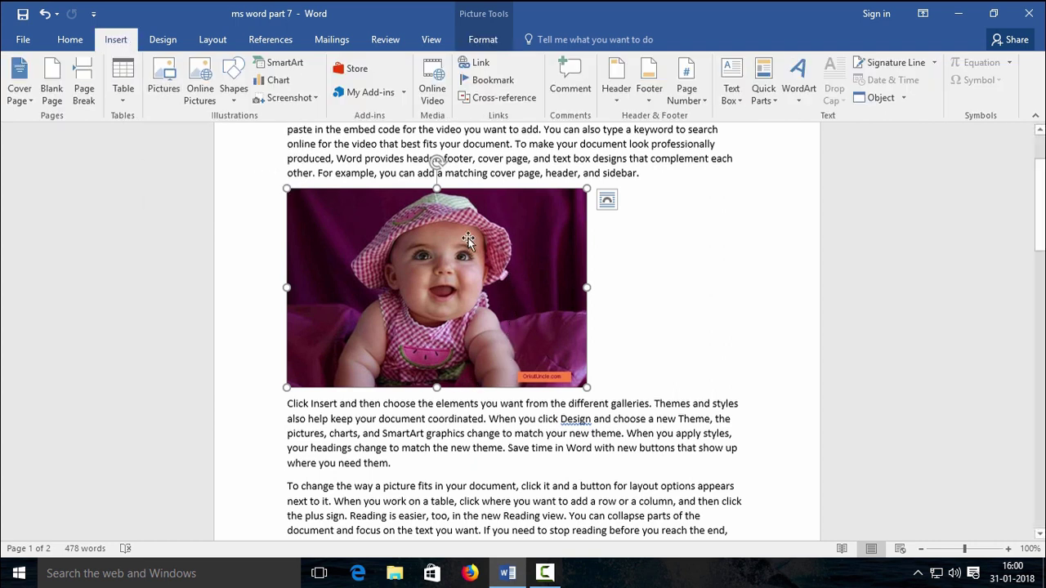
pyautogui.click(621, 365)
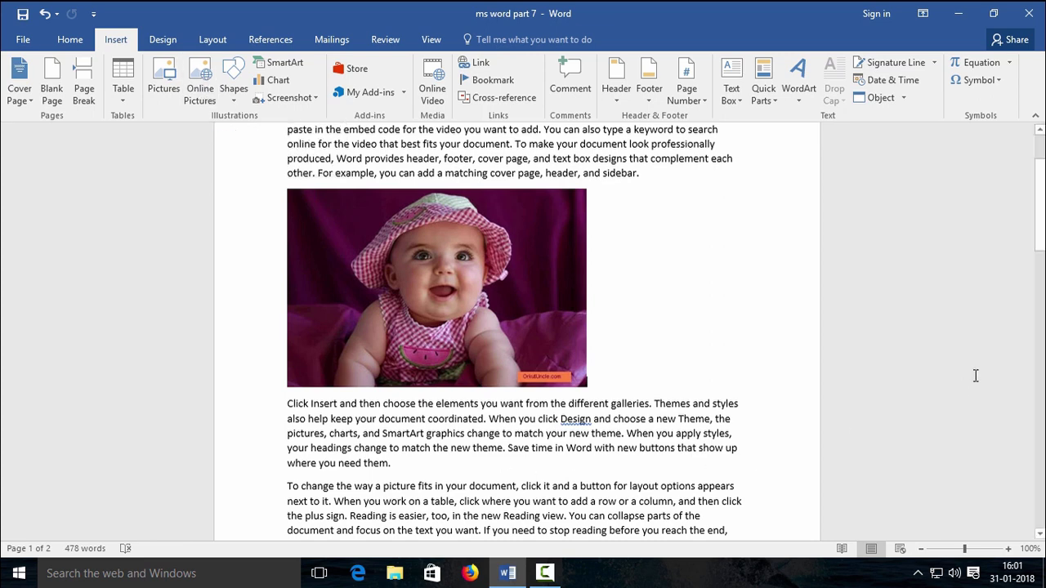
# - Start a new blank line after 'another device.'
pyautogui.moveTo(1040, 204); pyautogui.dragTo(1039, 254)
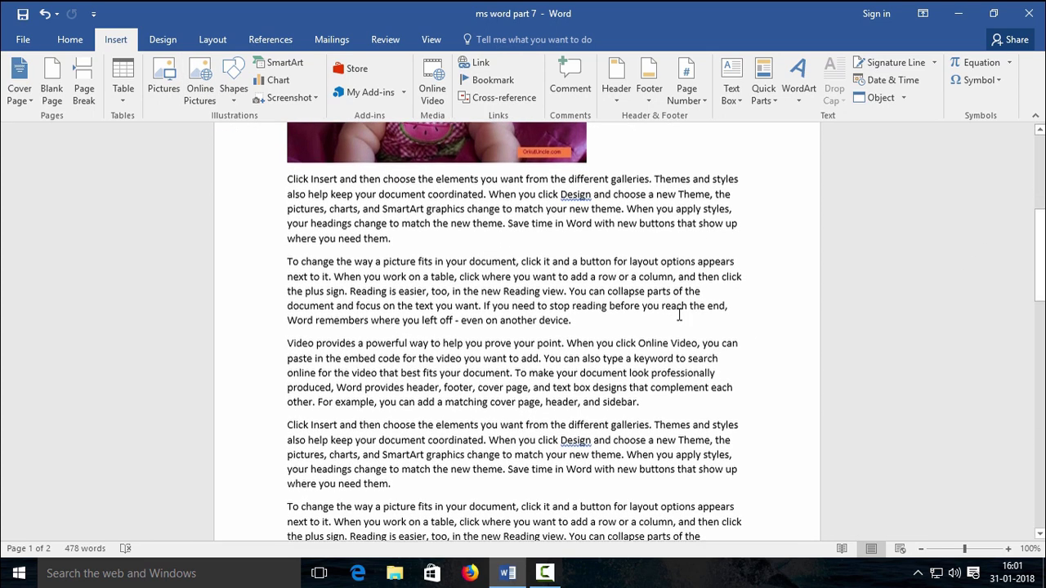
pyautogui.click(581, 320)
pyautogui.press('Return')
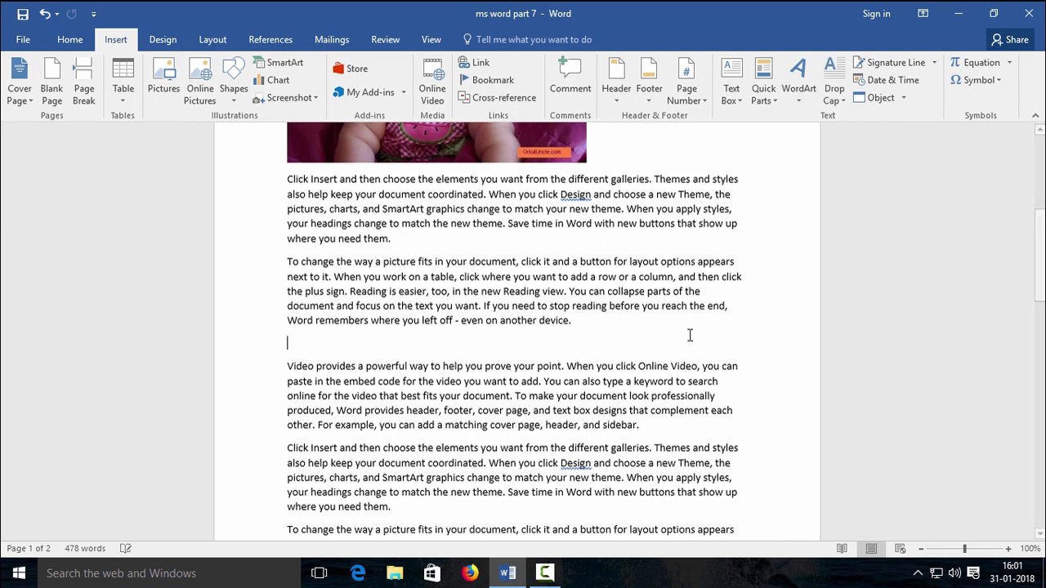
pyautogui.scroll(-1, 458, 278)
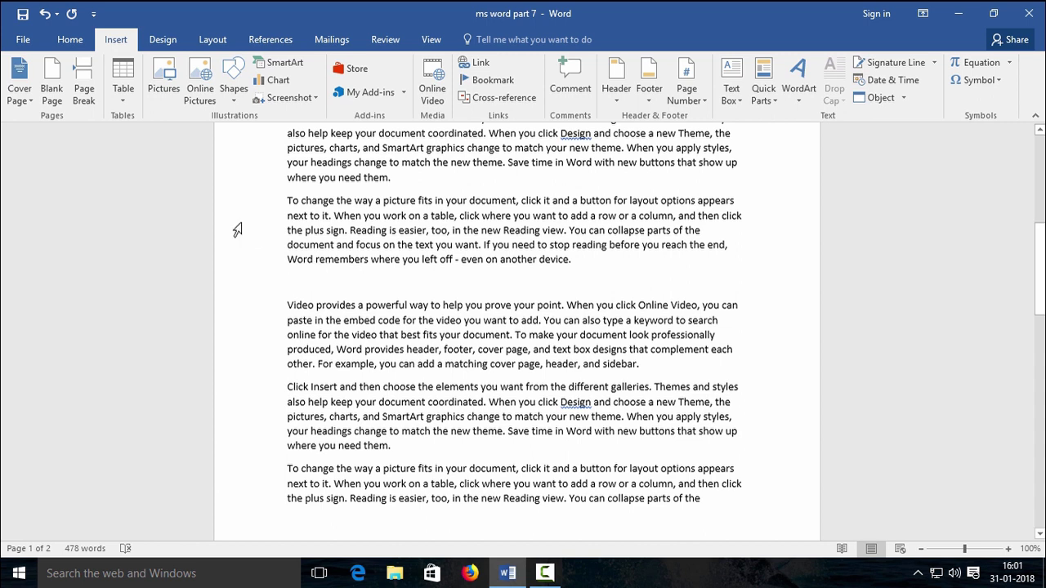
# - Insert the white and yellow plumeria image from an online 'flowers' search
pyautogui.click(204, 78)
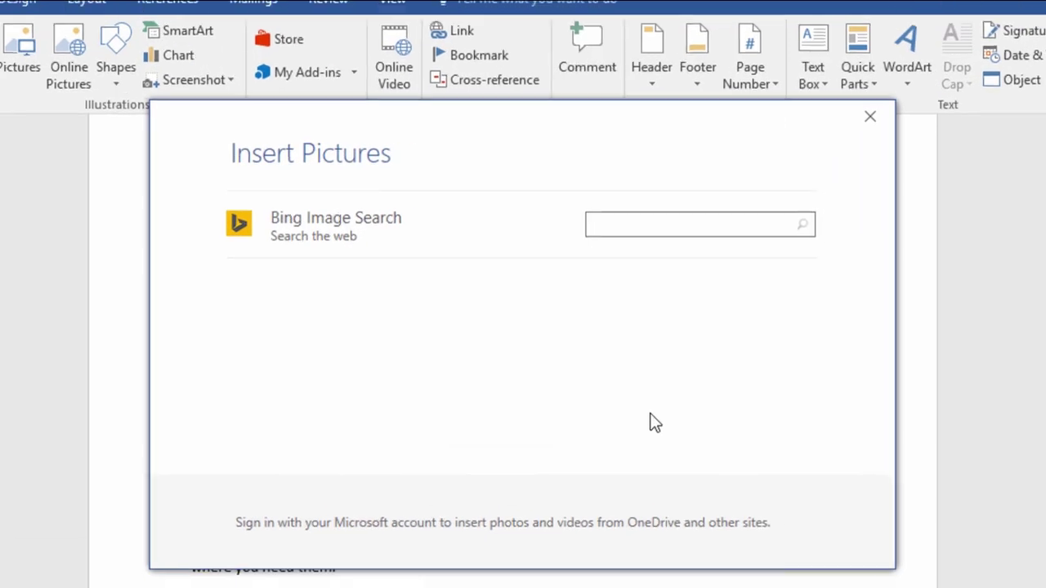
pyautogui.write('flo')
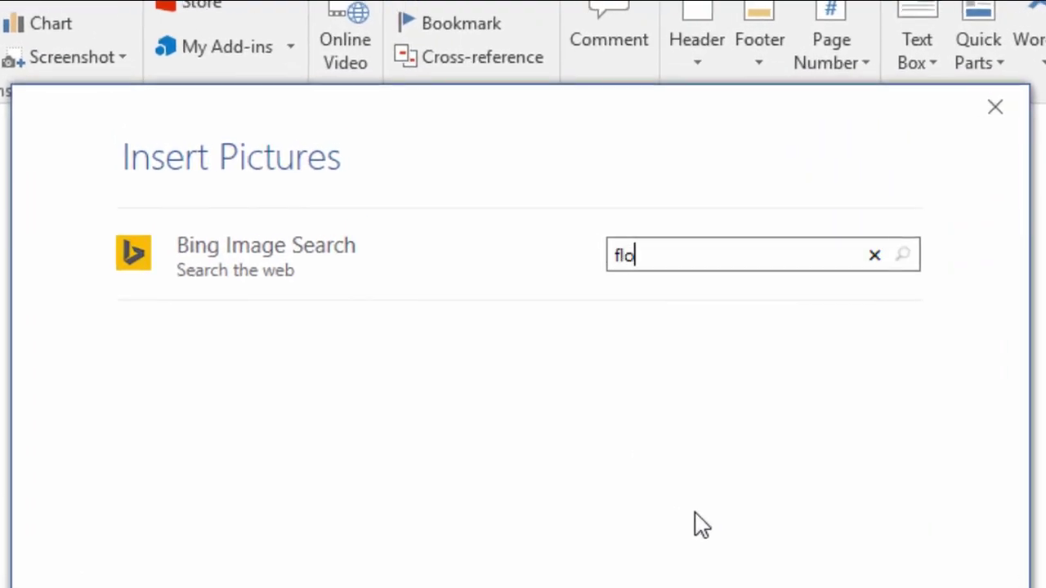
pyautogui.write('wers')
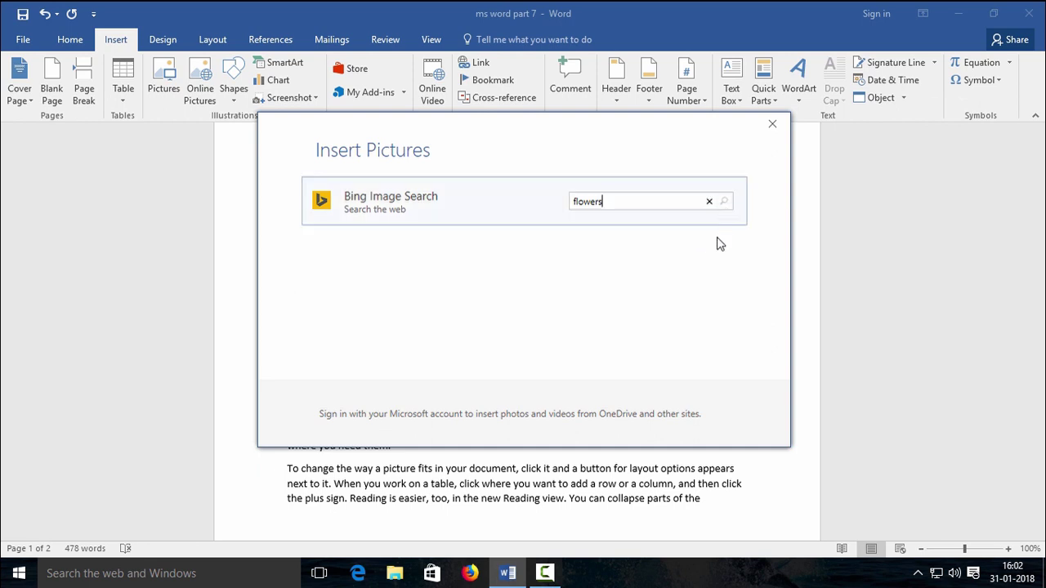
pyautogui.press('Return')
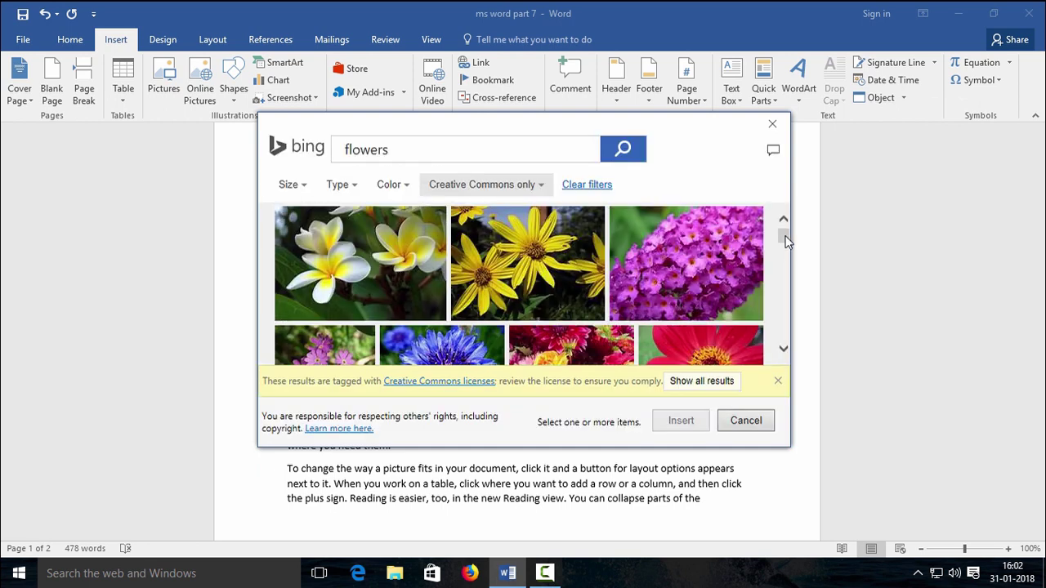
pyautogui.moveTo(784, 239)
pyautogui.mouseDown()
pyautogui.moveTo(790, 260)
pyautogui.moveTo(793, 234)
pyautogui.mouseUp()
pyautogui.moveTo(627, 279)
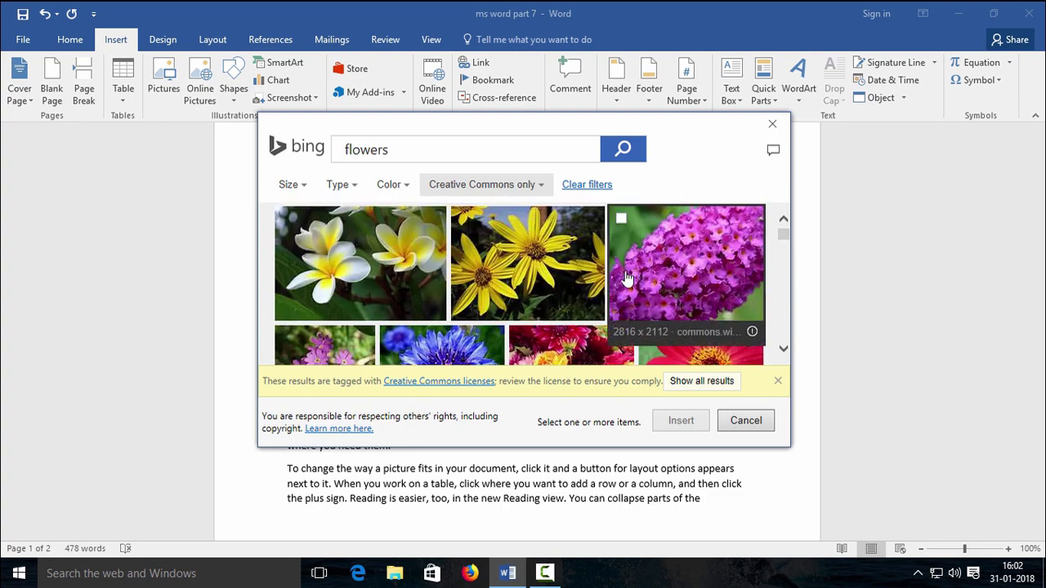
pyautogui.click(399, 276)
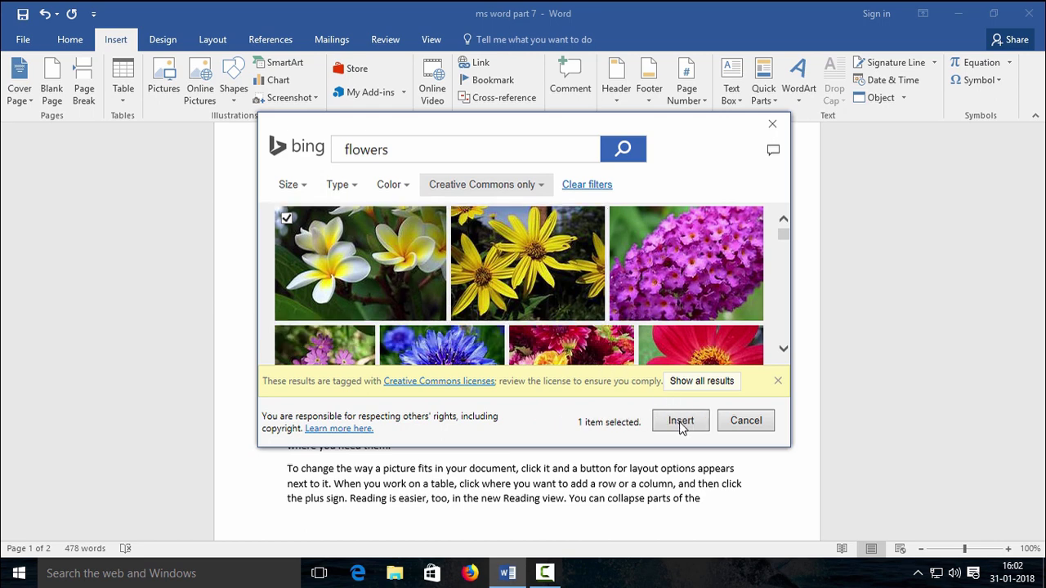
pyautogui.moveTo(393, 262)
pyautogui.click(683, 423)
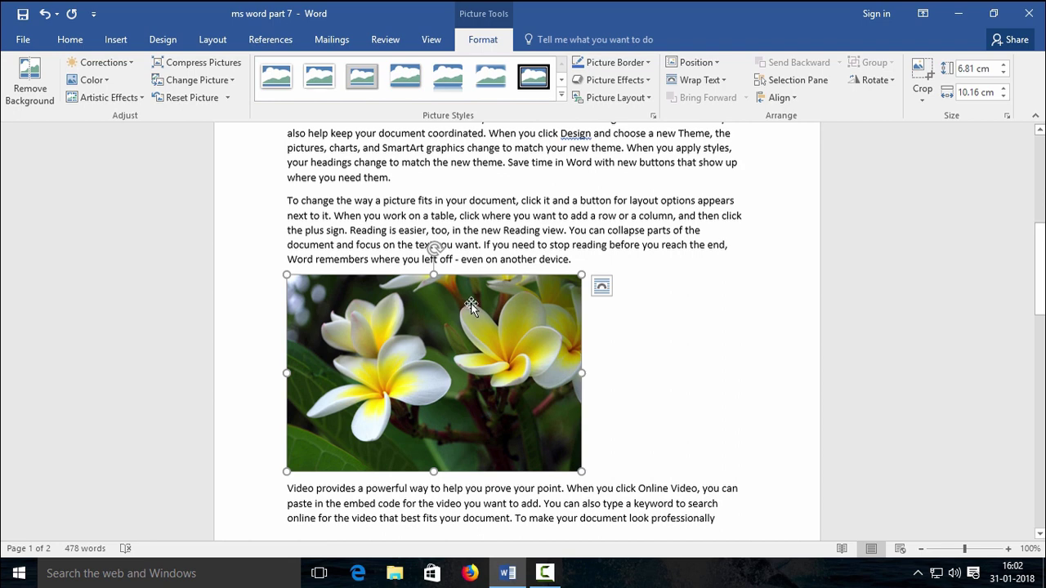
# - Draw a Smiley Face shape over the body text on page 2
pyautogui.click(644, 353)
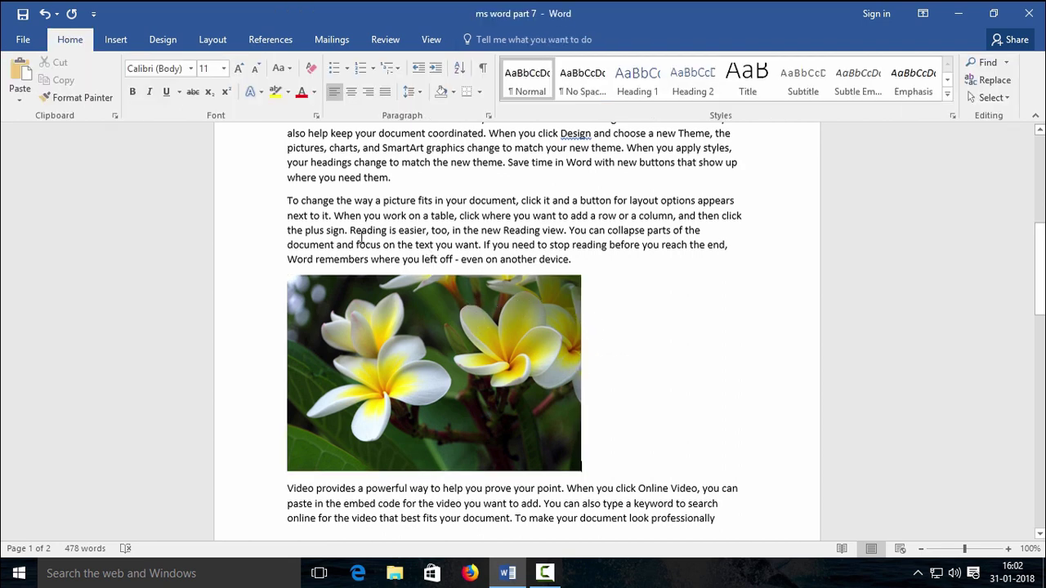
pyautogui.click(115, 39)
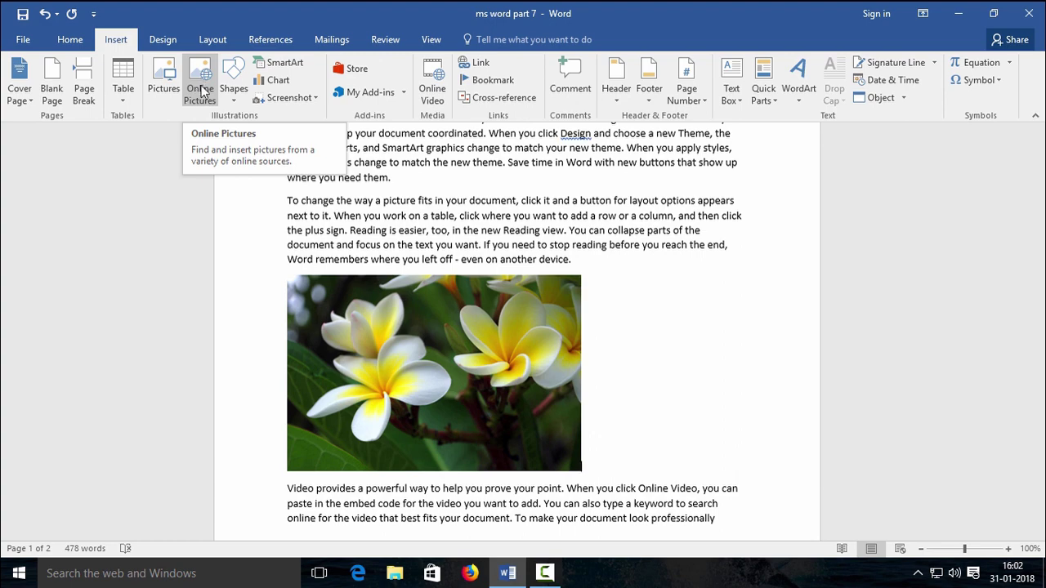
pyautogui.scroll(4, 200, 90)
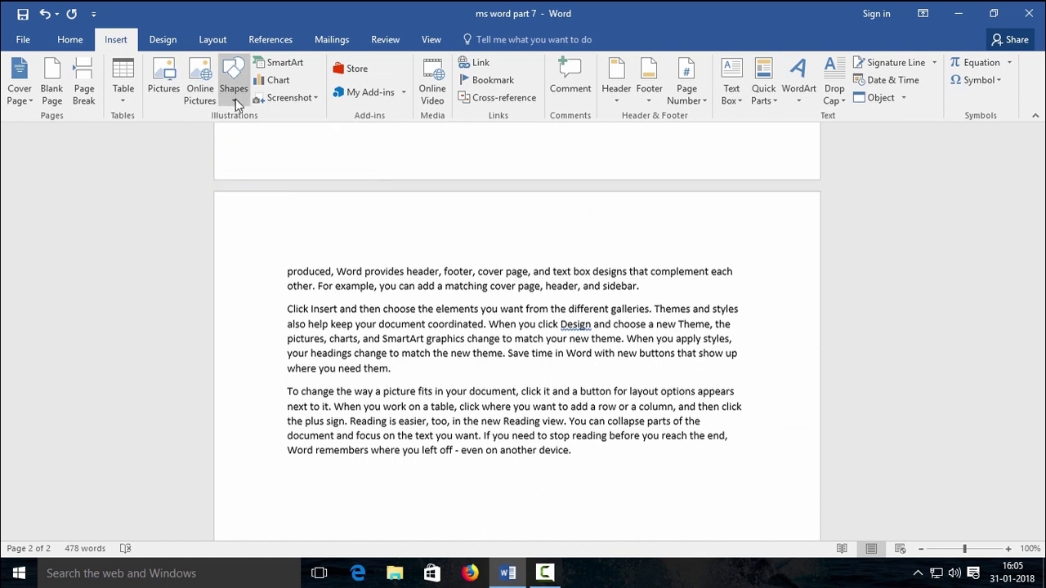
pyautogui.click(234, 90)
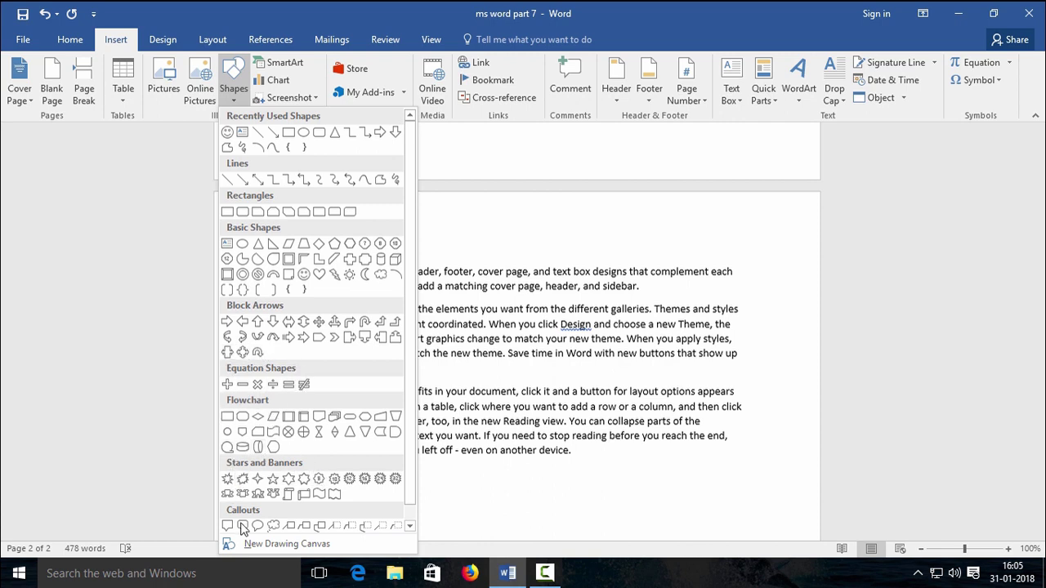
pyautogui.scroll(-1, 399, 484)
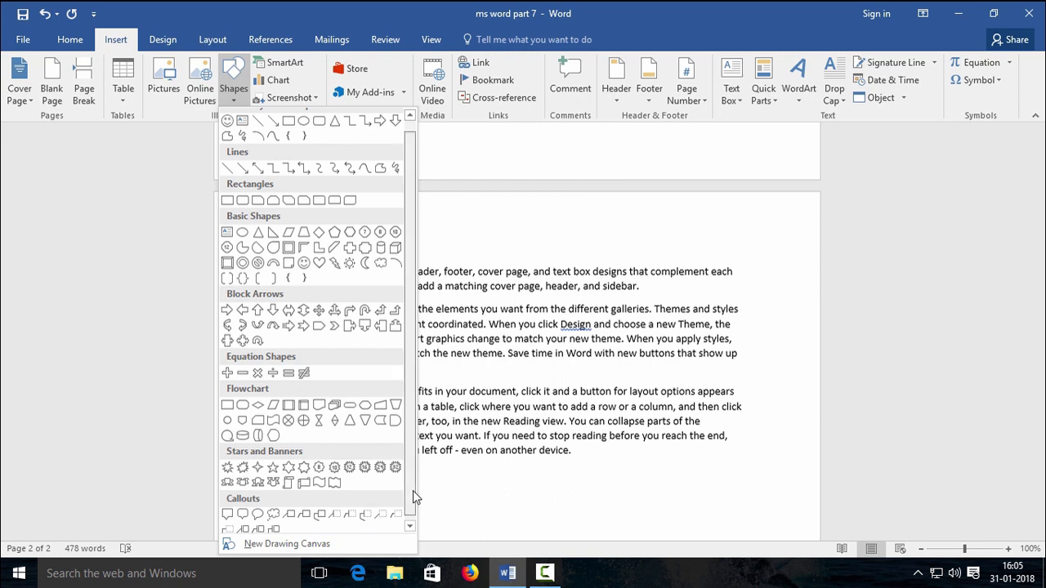
pyautogui.scroll(1, 413, 490)
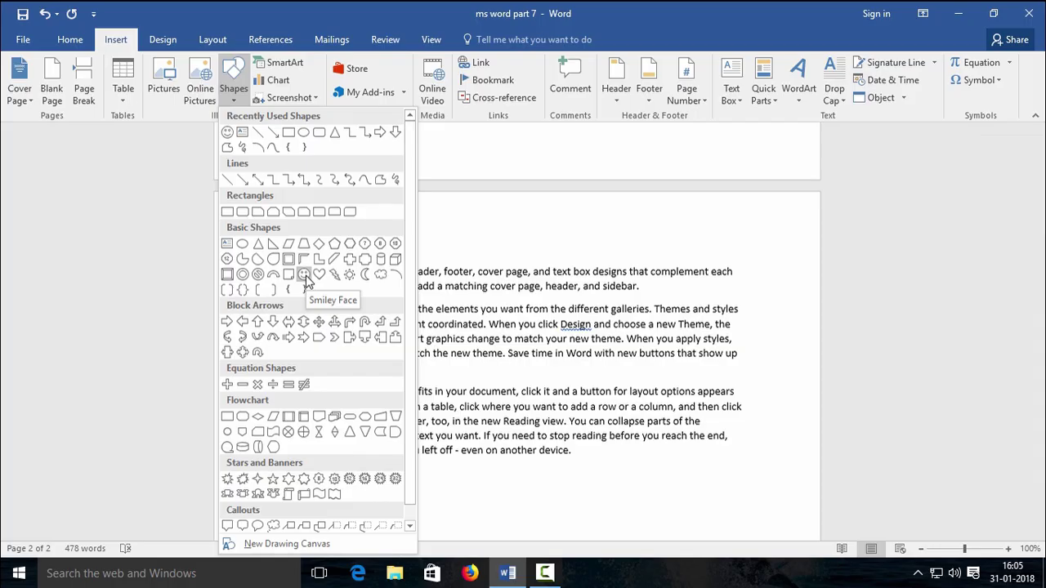
pyautogui.click(502, 275)
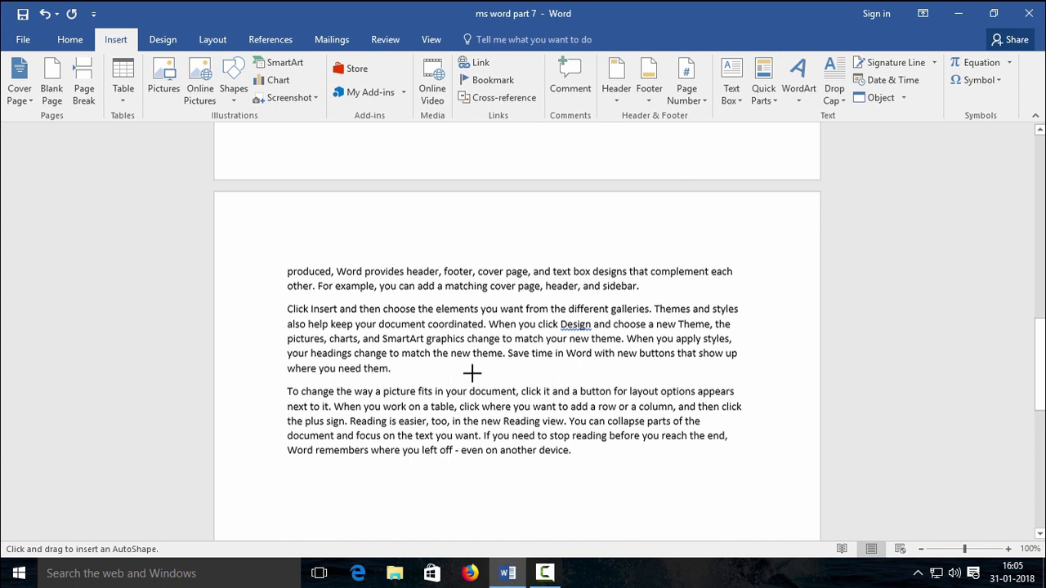
pyautogui.moveTo(444, 294); pyautogui.dragTo(564, 407)
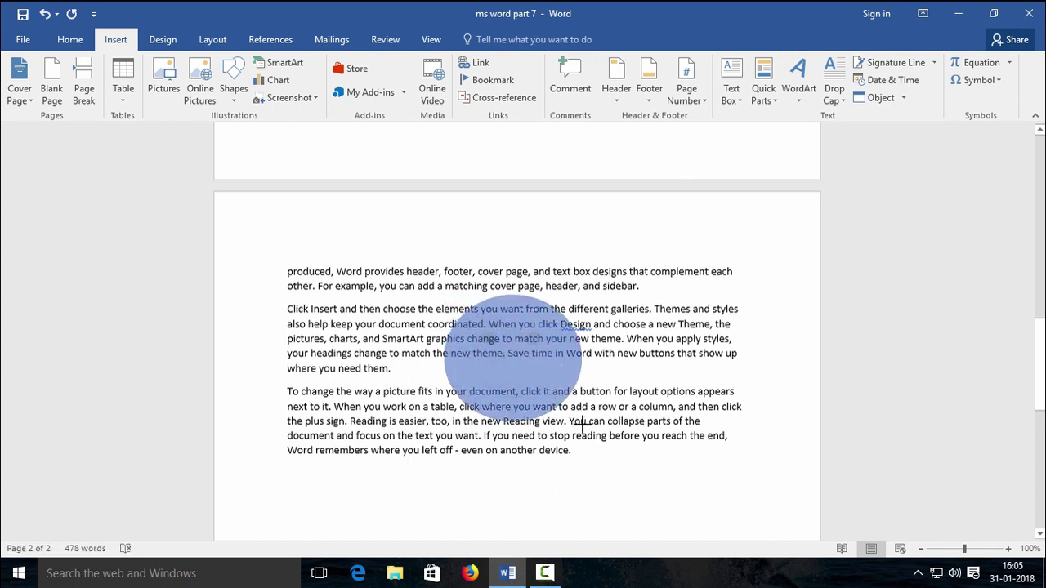
pyautogui.moveTo(563, 406); pyautogui.dragTo(583, 425)
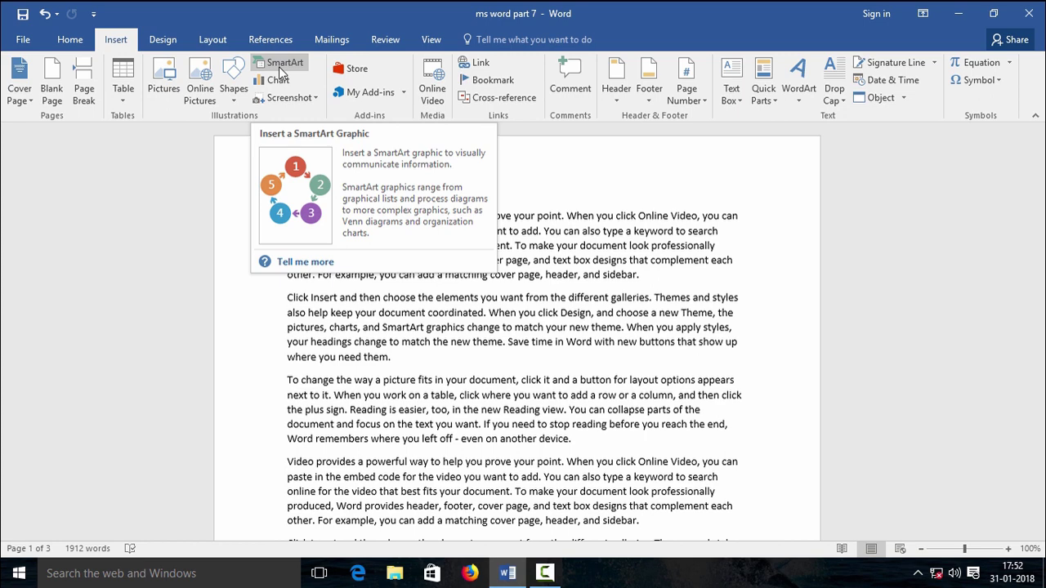
# - Browse the SmartArt categories from Process through Office.com
pyautogui.click(283, 65)
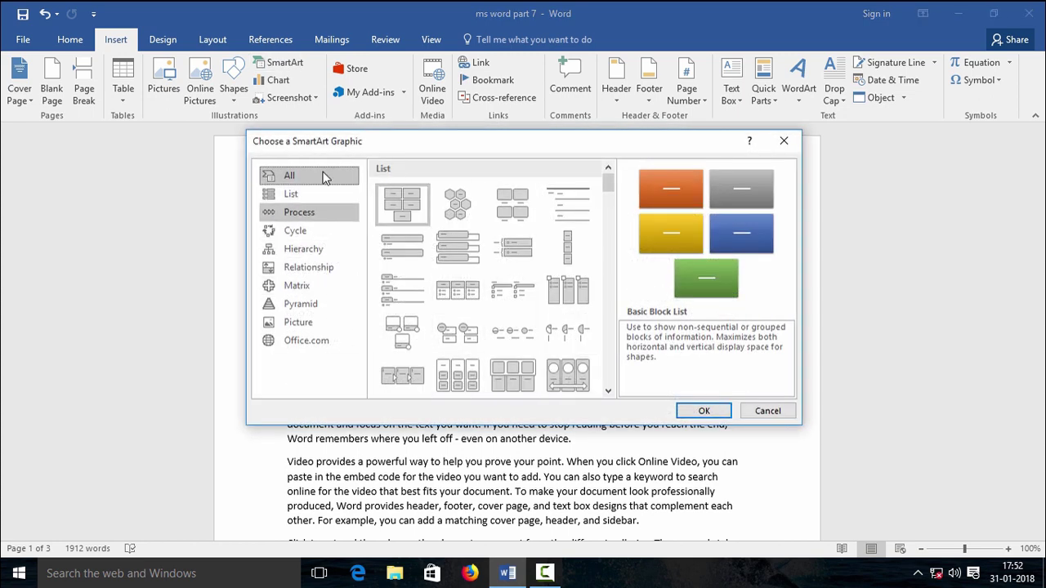
pyautogui.scroll(-1, 445, 189)
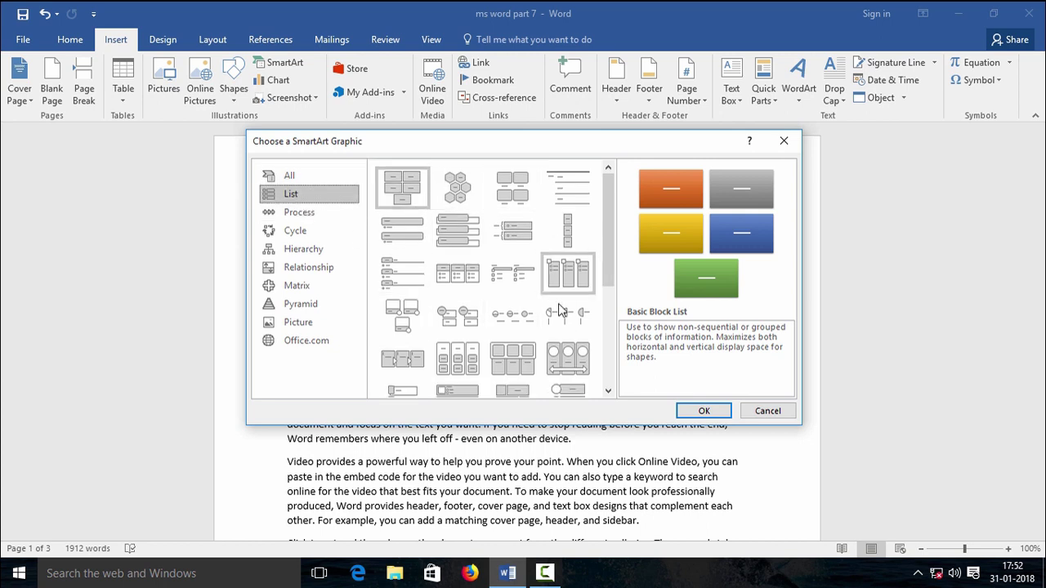
pyautogui.moveTo(607, 263); pyautogui.dragTo(603, 223)
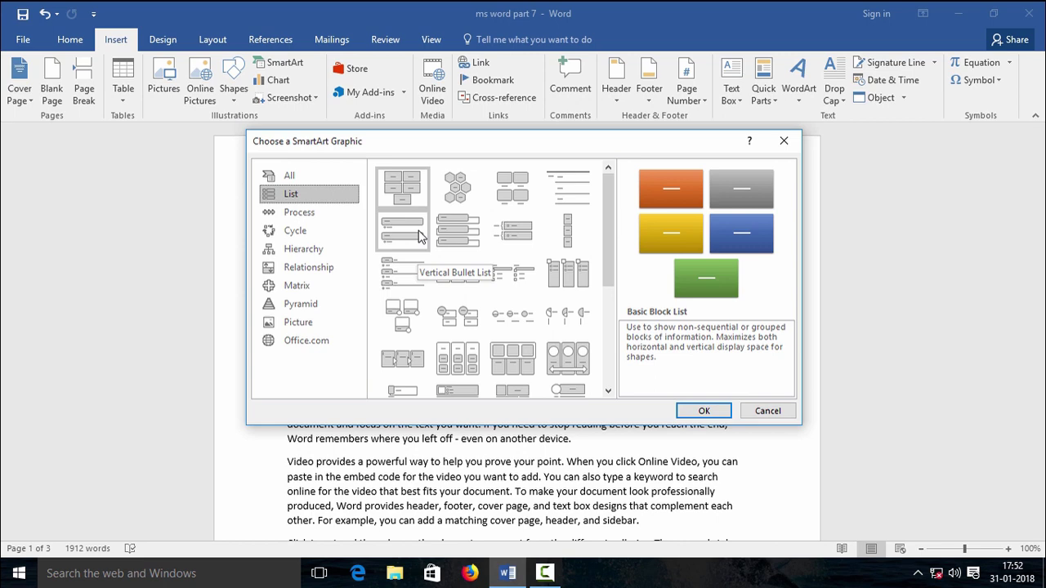
pyautogui.click(299, 212)
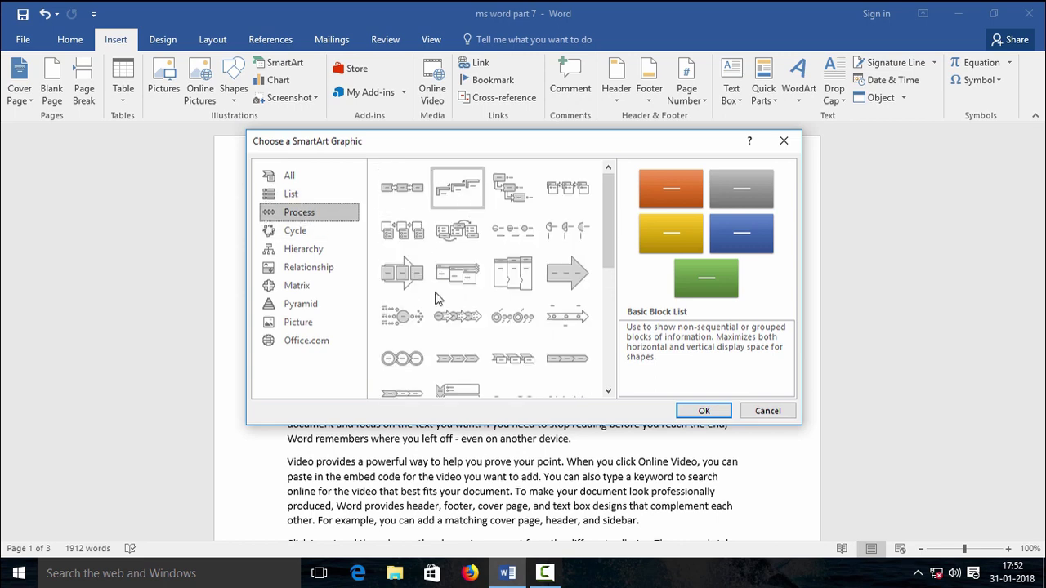
pyautogui.click(297, 232)
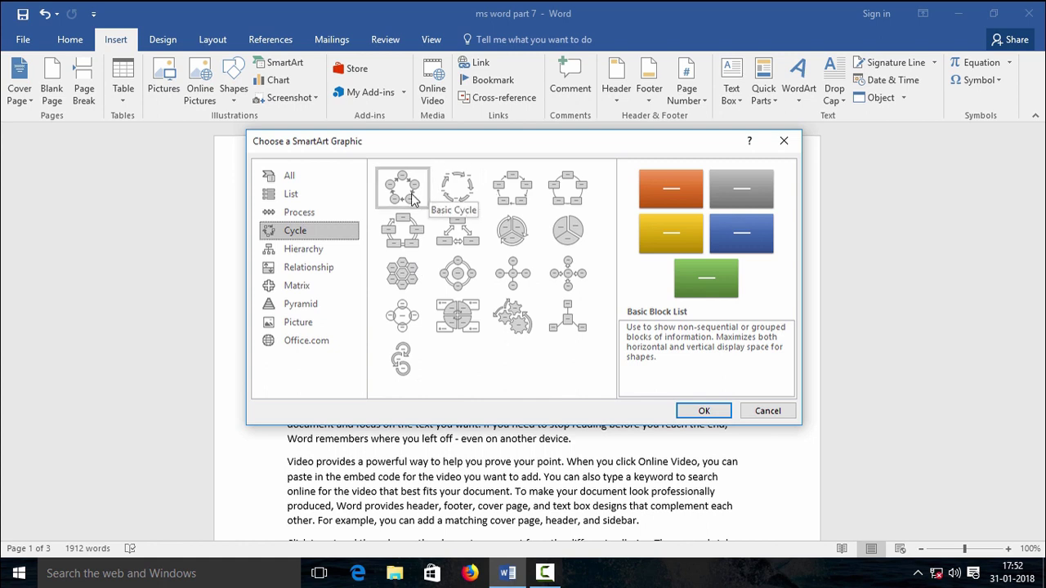
pyautogui.click(310, 250)
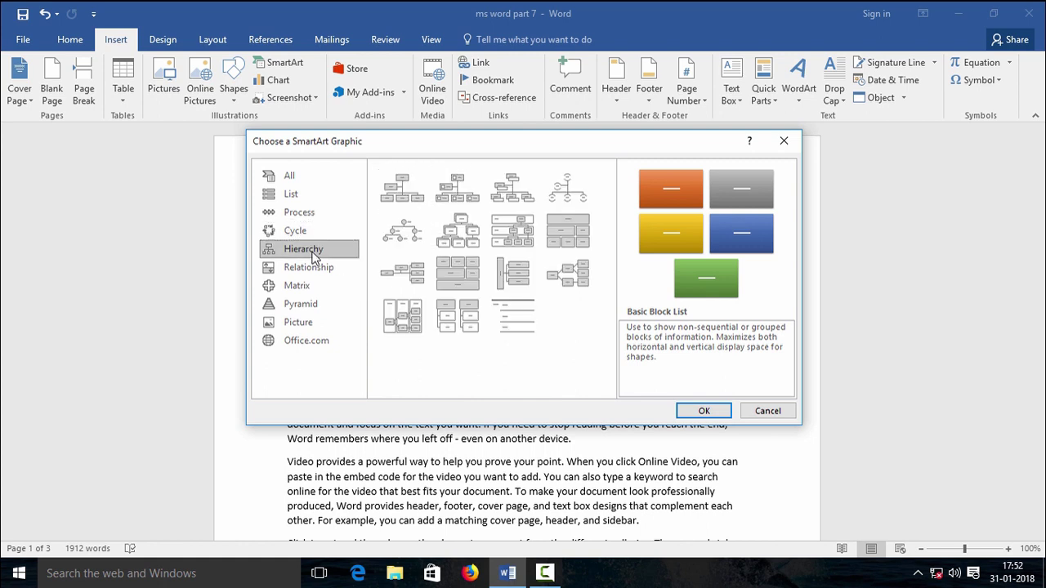
pyautogui.click(316, 268)
pyautogui.click(306, 289)
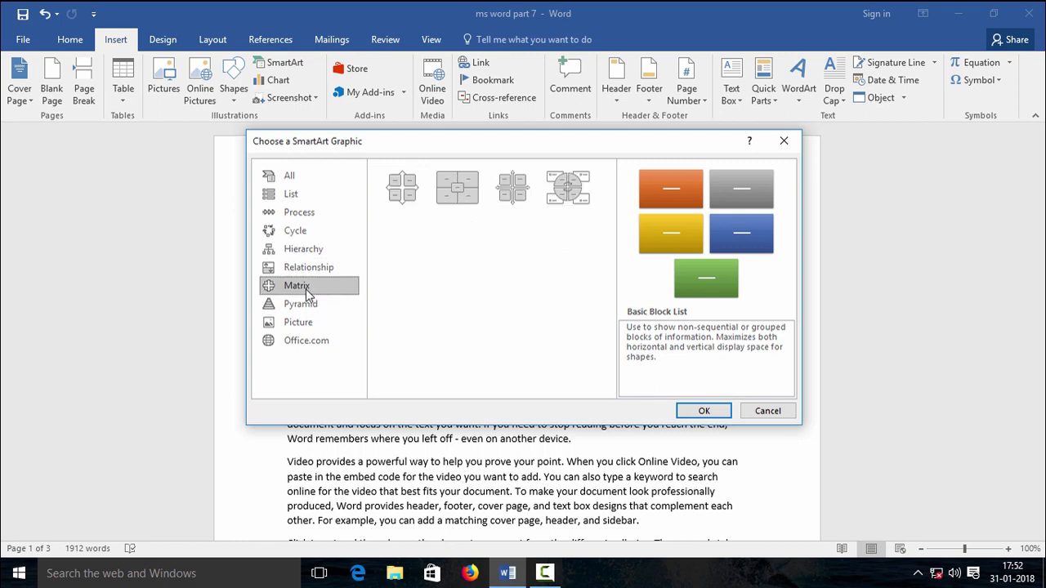
pyautogui.click(309, 305)
pyautogui.click(310, 323)
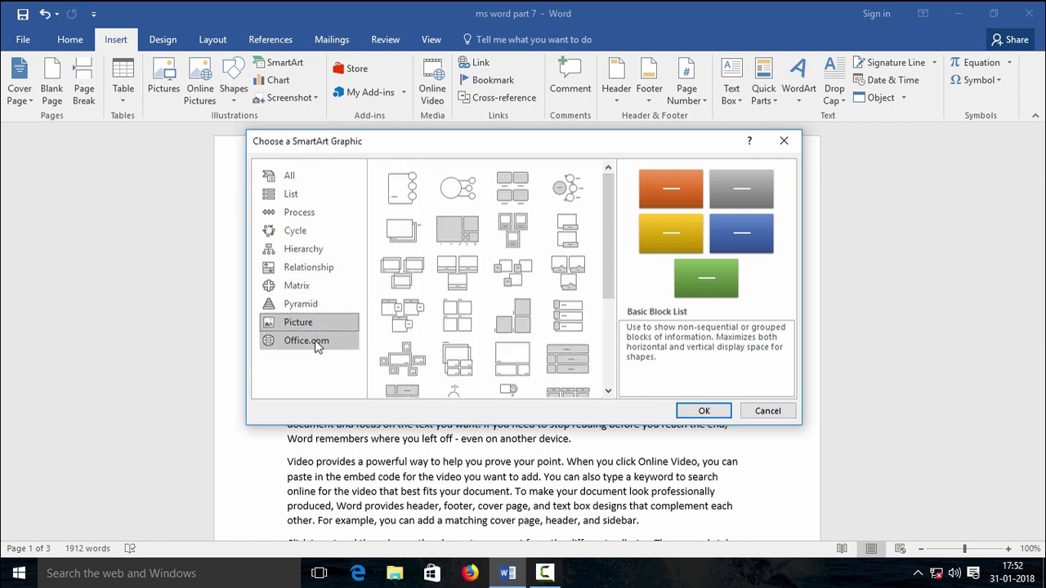
pyautogui.click(317, 342)
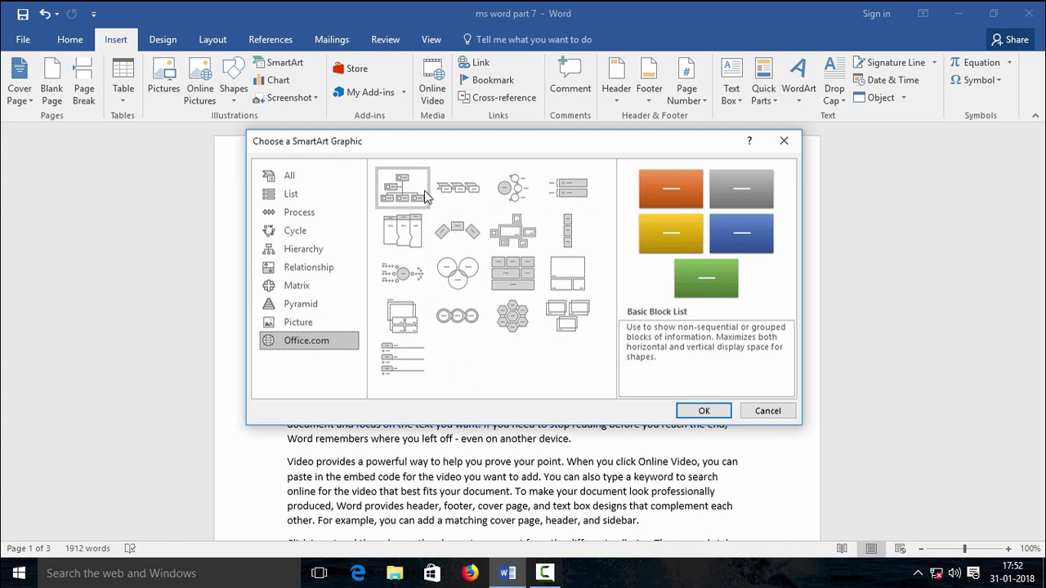
# - Step back through the categories and select the Pyramid category's Basic Pyramid layout
pyautogui.click(311, 323)
pyautogui.click(300, 307)
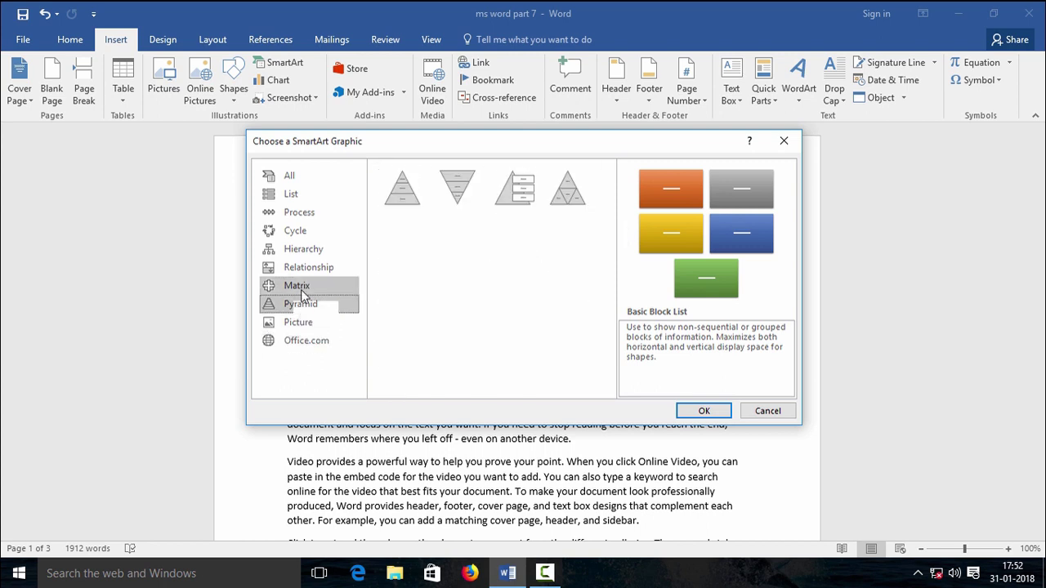
pyautogui.click(301, 287)
pyautogui.click(307, 268)
pyautogui.click(303, 249)
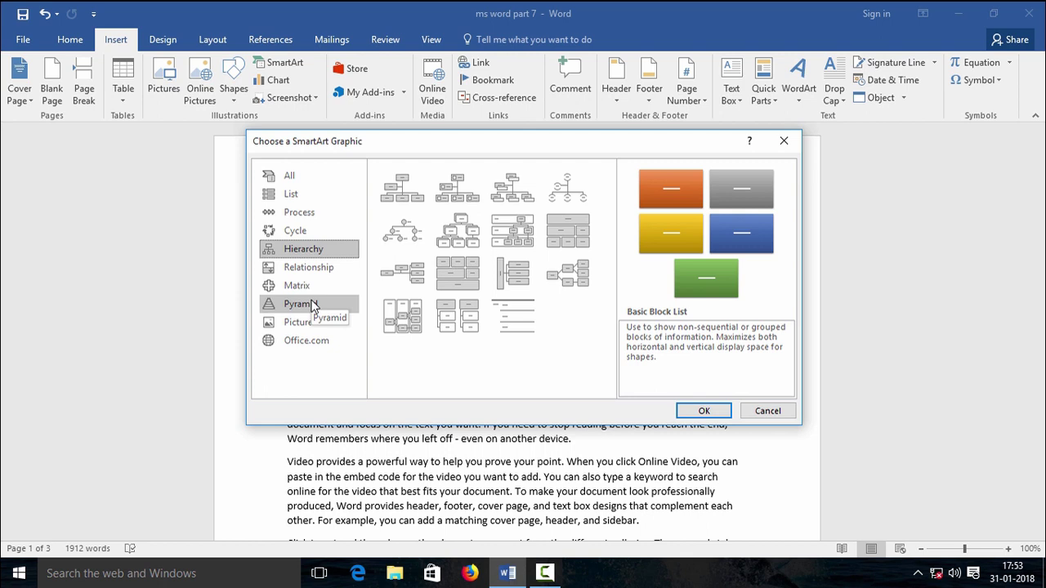
pyautogui.click(314, 305)
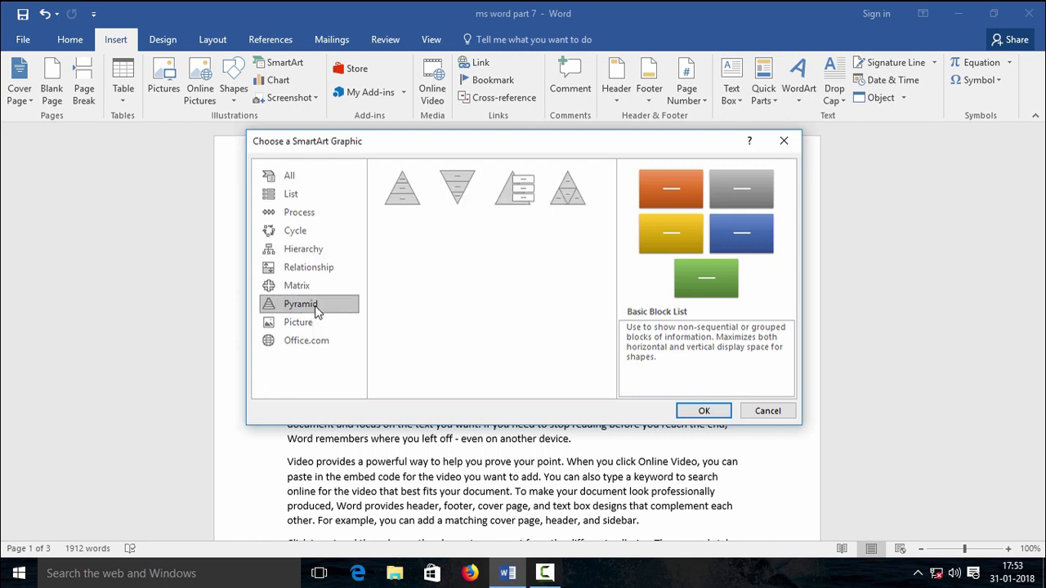
pyautogui.click(416, 196)
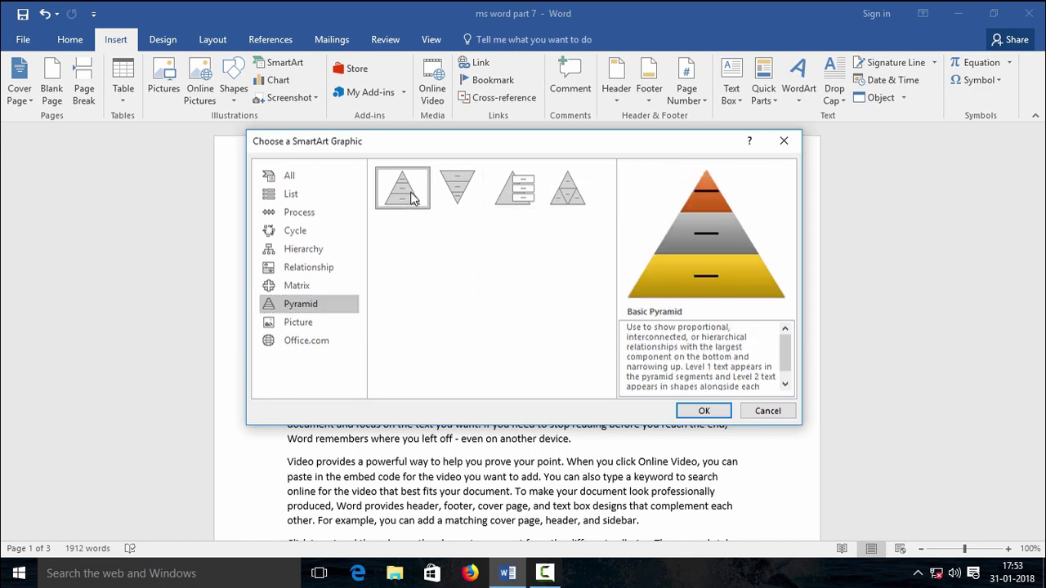
# - Insert a smaller Basic Pyramid labelled CEO, Manager and Clerks from top to bottom
pyautogui.click(704, 412)
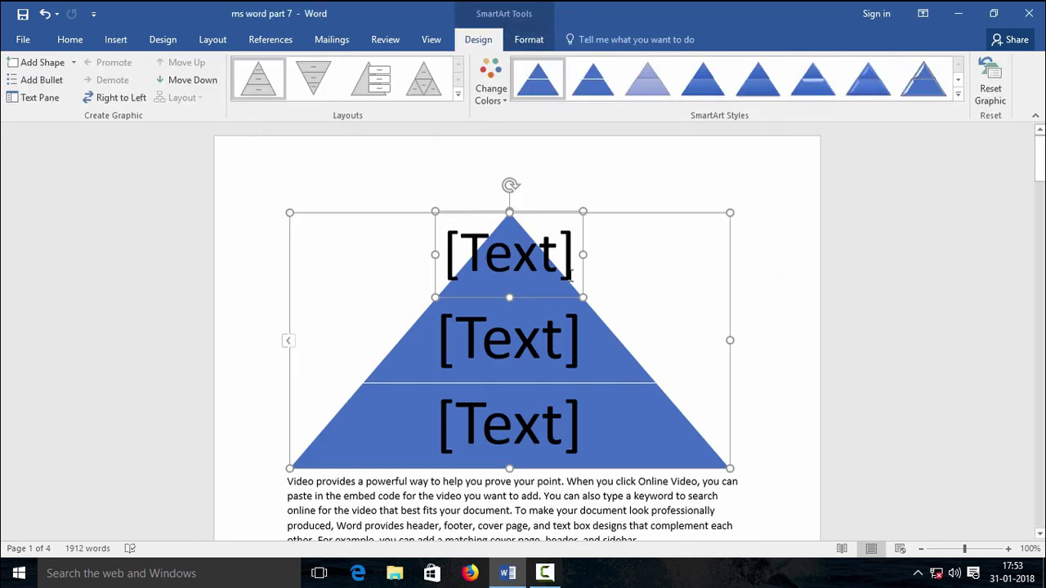
pyautogui.moveTo(730, 468); pyautogui.dragTo(573, 379)
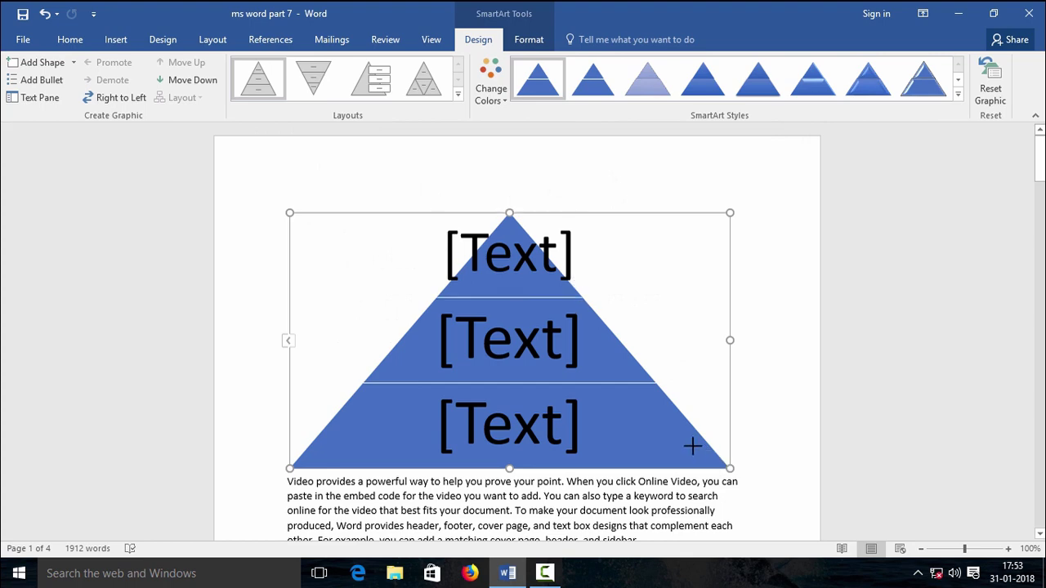
pyautogui.click(467, 255)
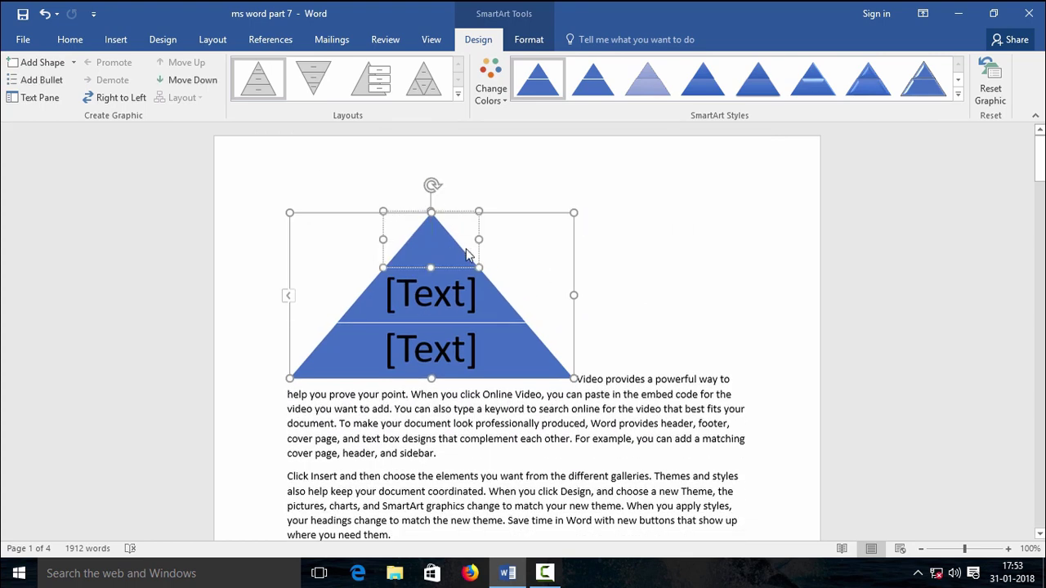
pyautogui.write('CE')
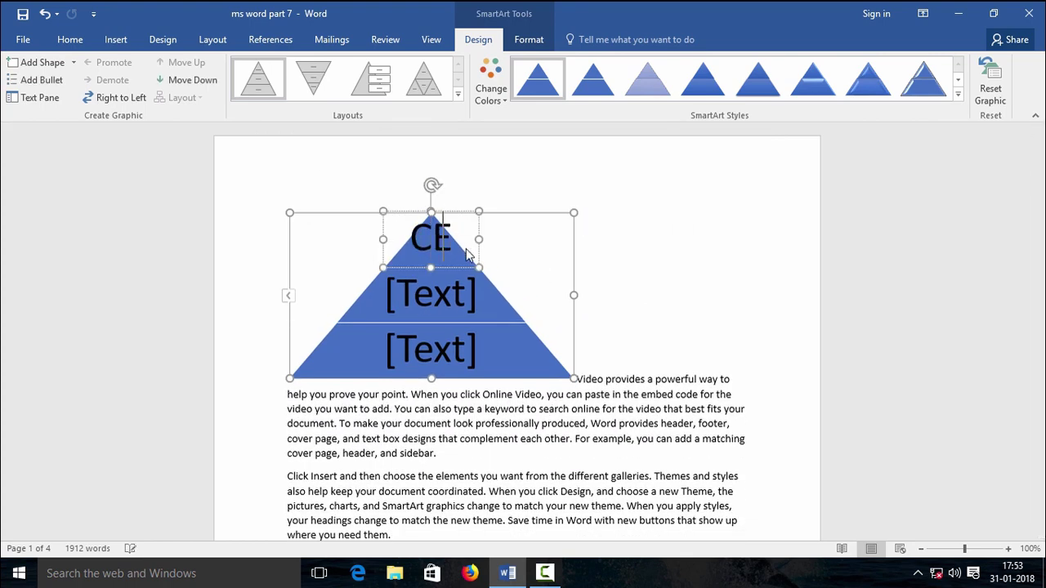
pyautogui.write('O')
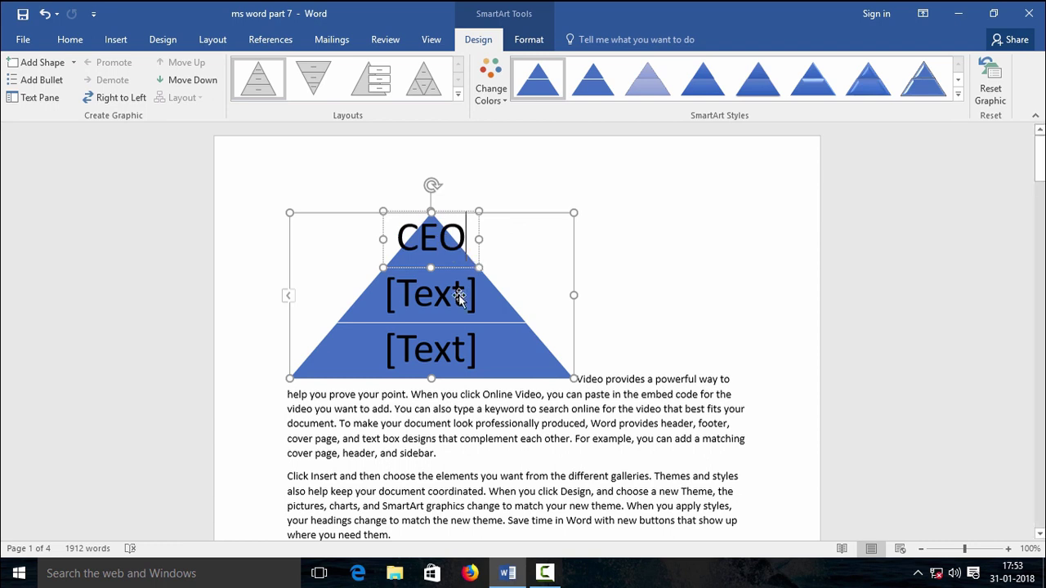
pyautogui.click(466, 301)
pyautogui.write('Manager')
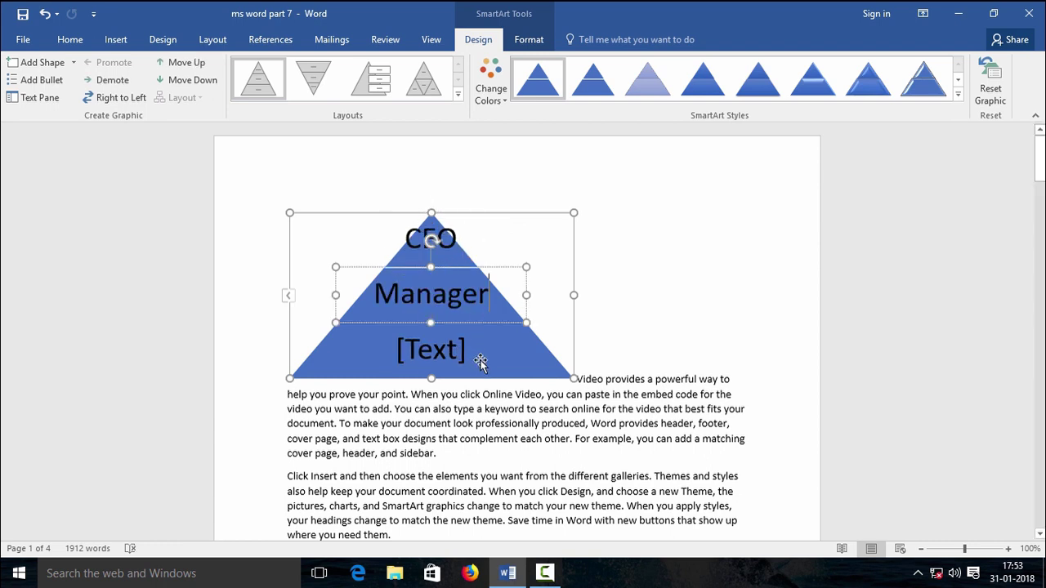
pyautogui.click(480, 357)
pyautogui.write('Cl')
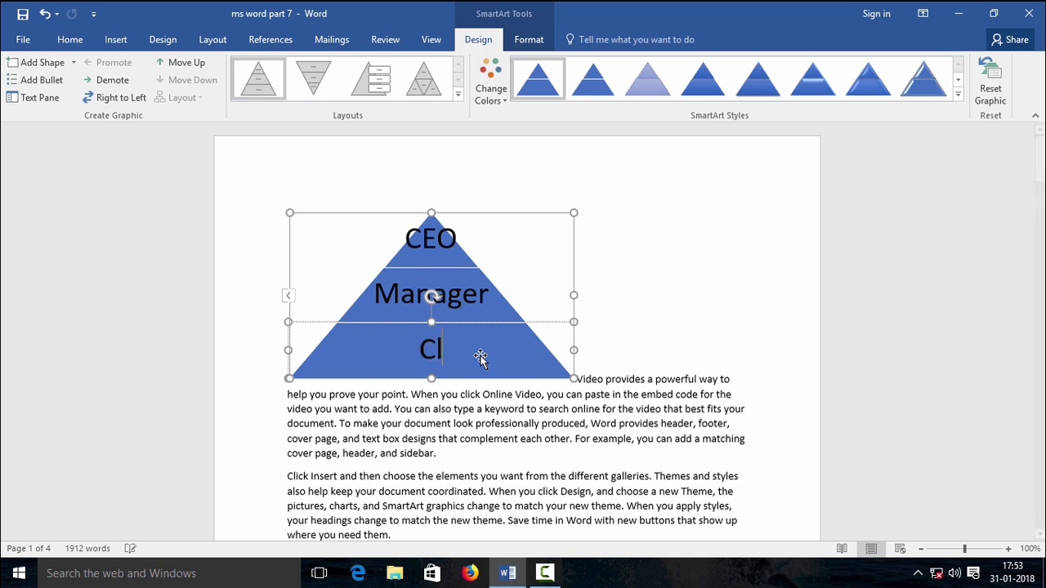
pyautogui.write('erks')
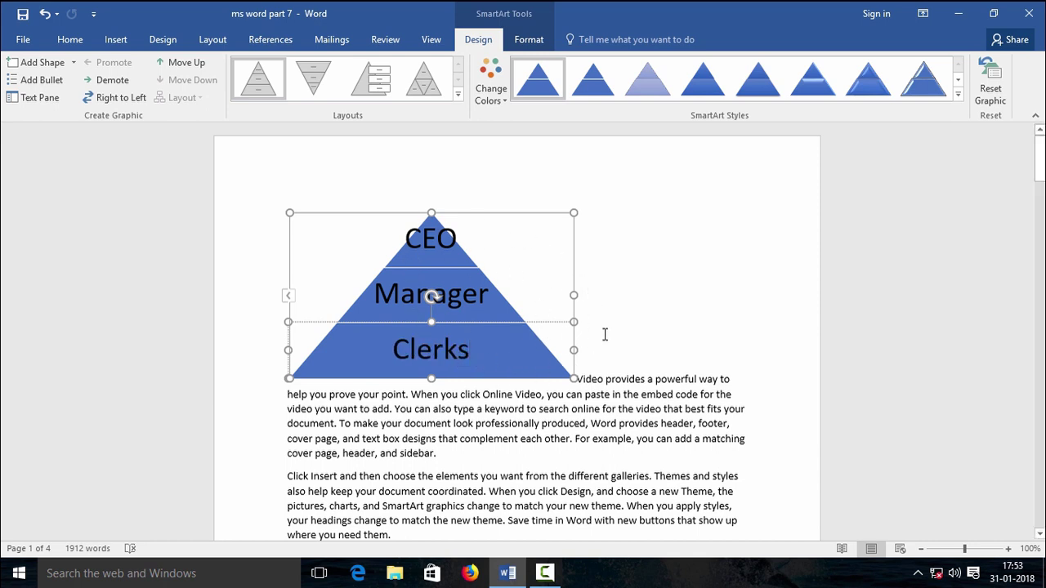
pyautogui.click(629, 318)
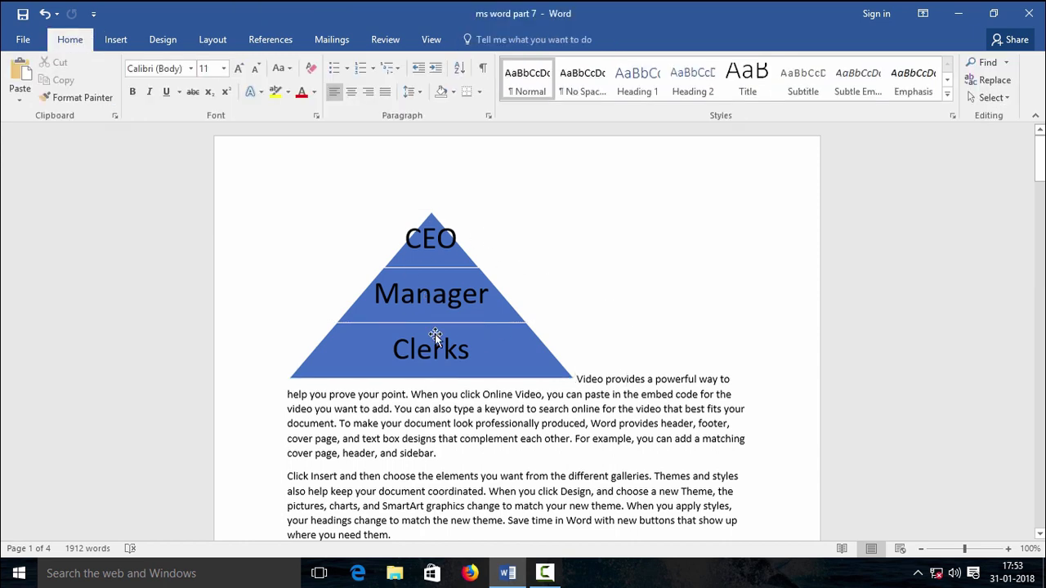
pyautogui.click(280, 65)
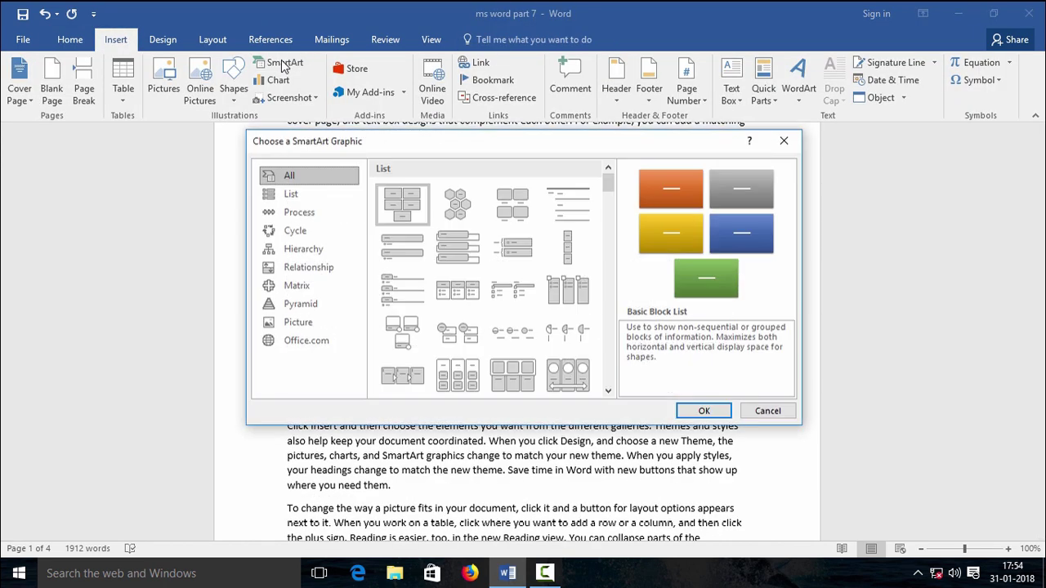
# - Insert a Basic Process SmartArt graphic
pyautogui.click(299, 214)
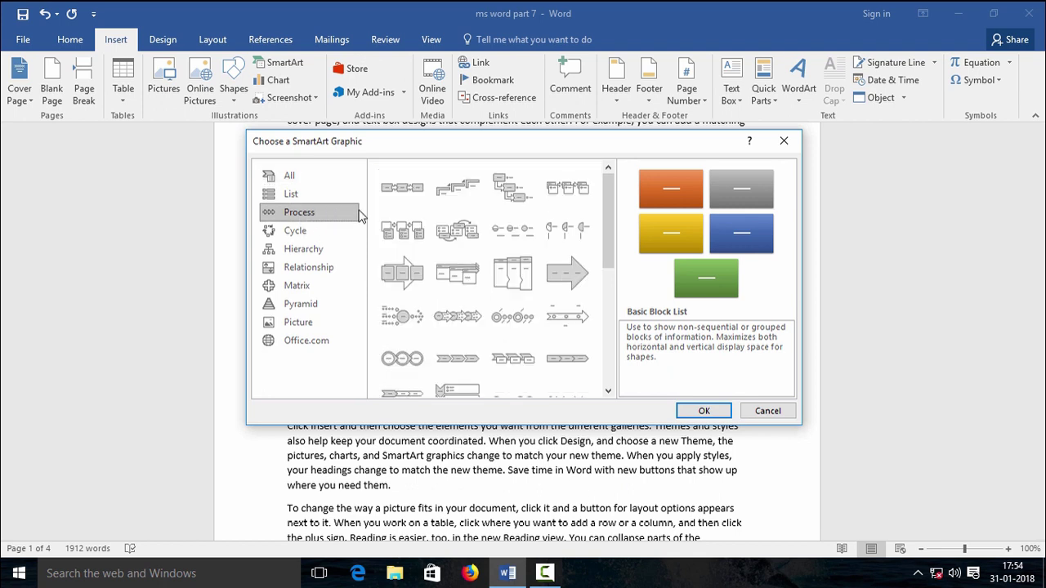
pyautogui.click(403, 188)
pyautogui.click(704, 411)
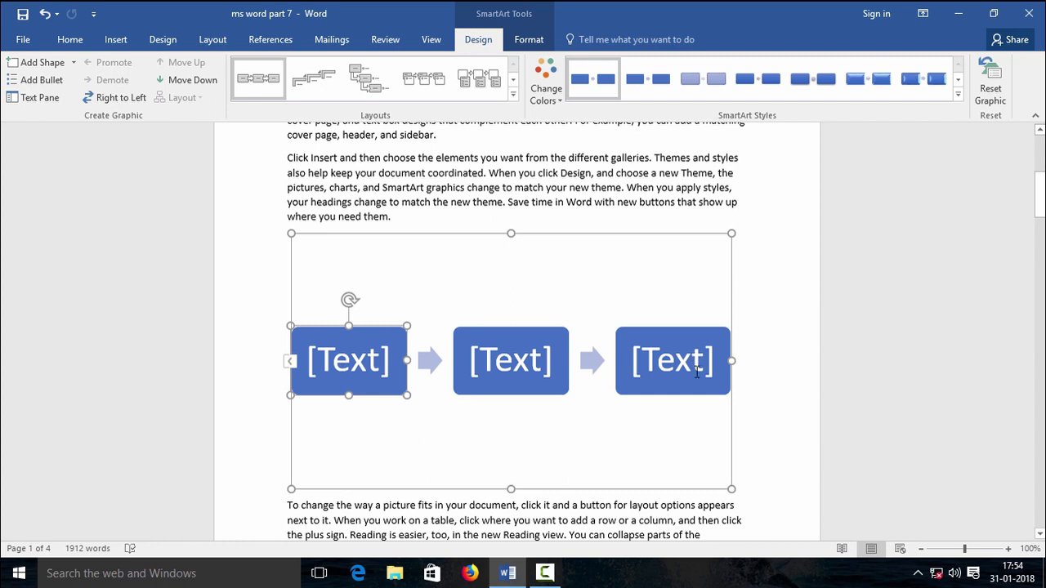
# - Label the steps Raw Materials, Manufacturing and Finished goods, then shrink the diagram
pyautogui.click(402, 374)
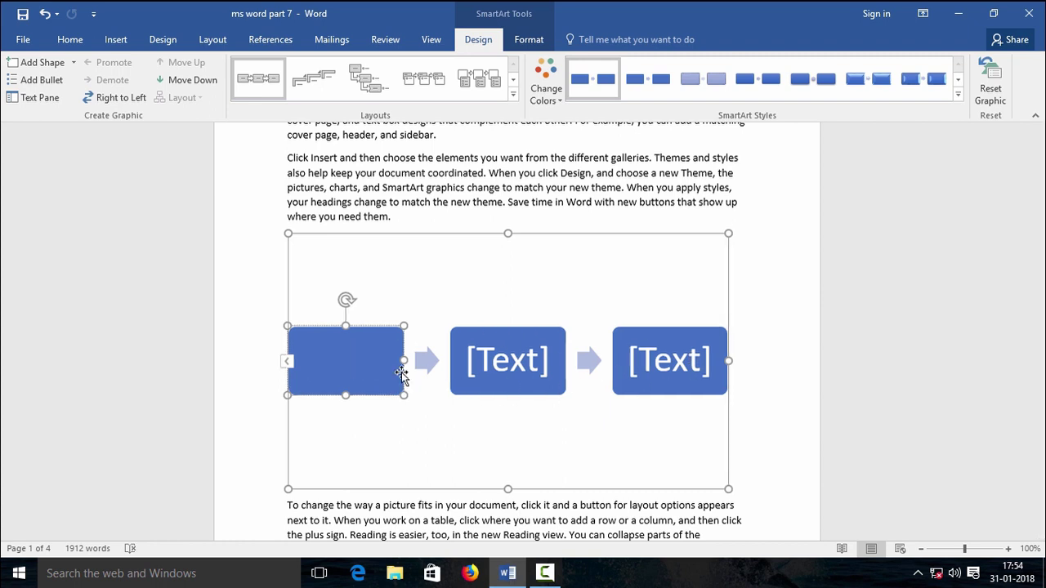
pyautogui.write('Raw Materials')
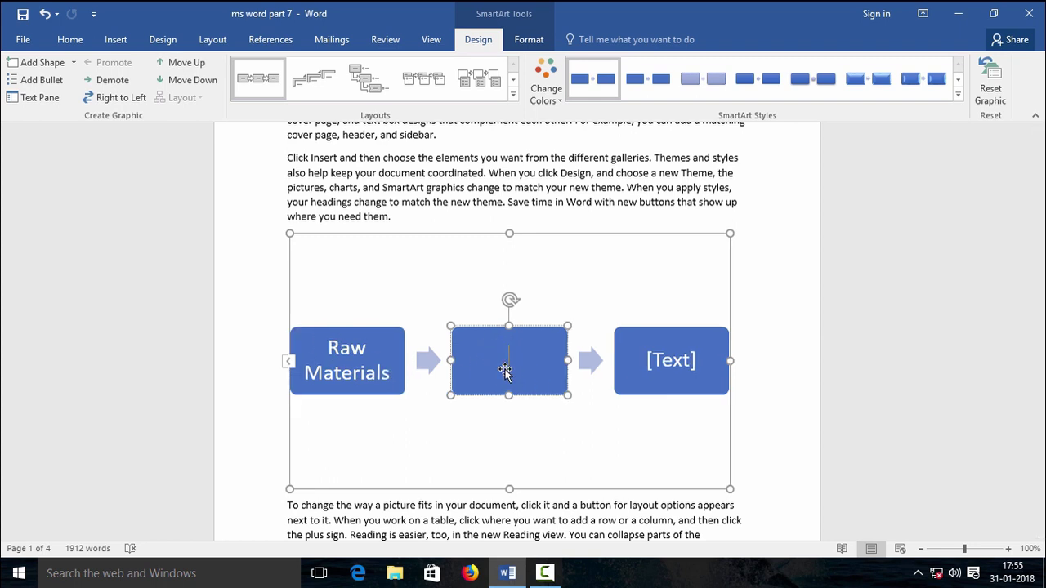
pyautogui.write('Manufacturing')
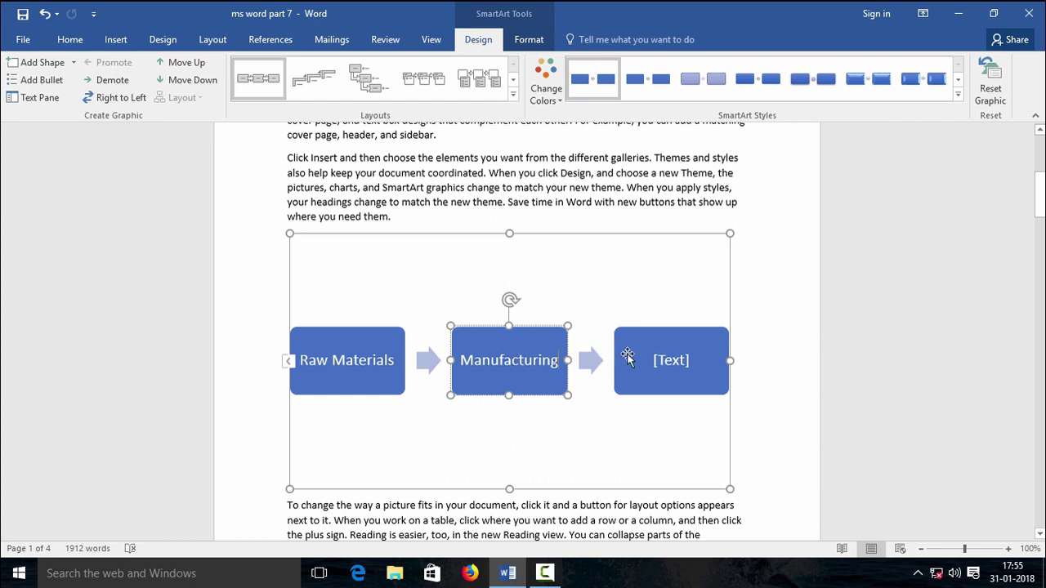
pyautogui.click(655, 356)
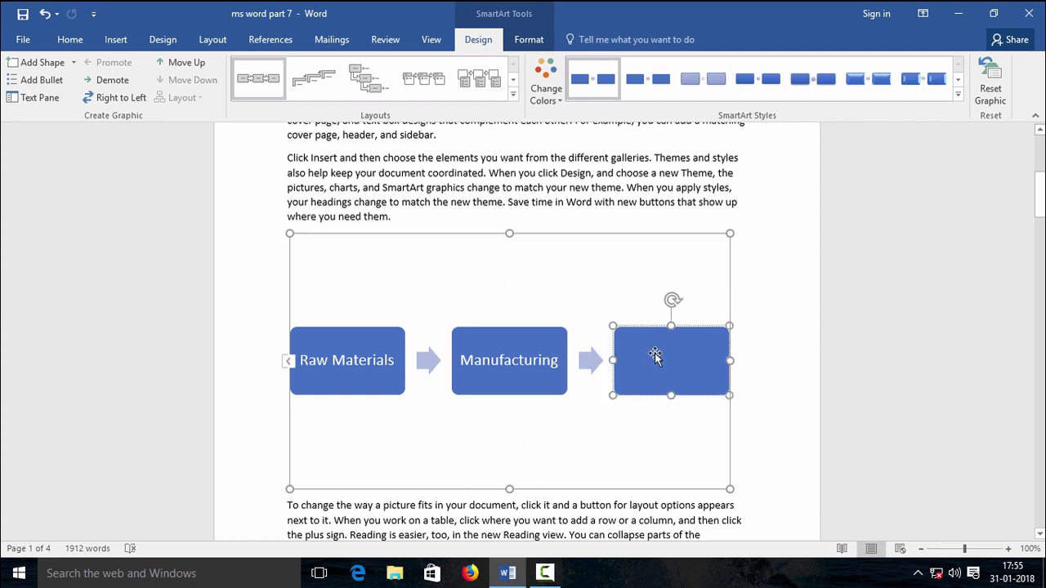
pyautogui.write('Finished goods')
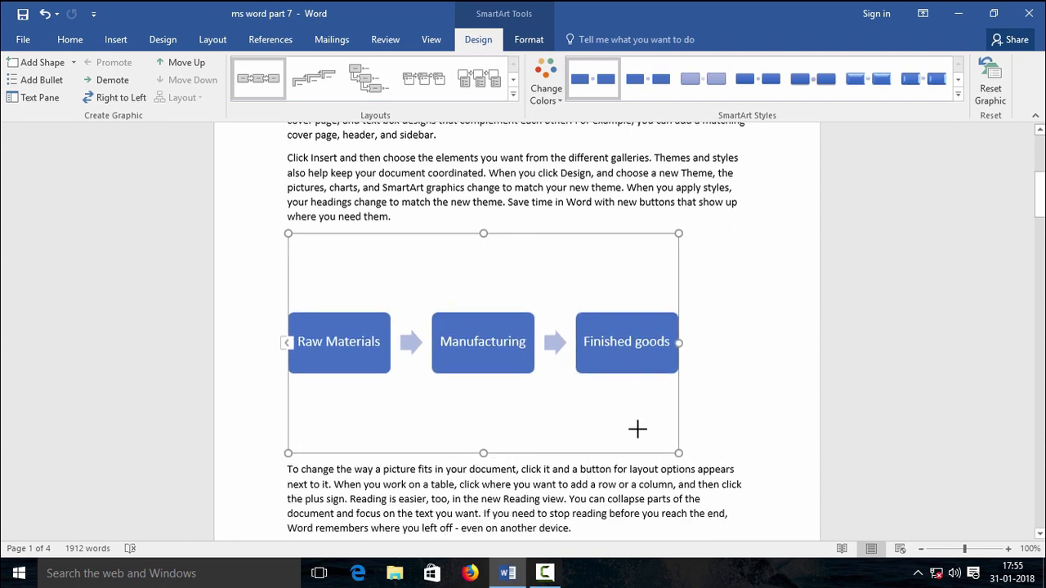
pyautogui.moveTo(730, 489); pyautogui.dragTo(558, 384)
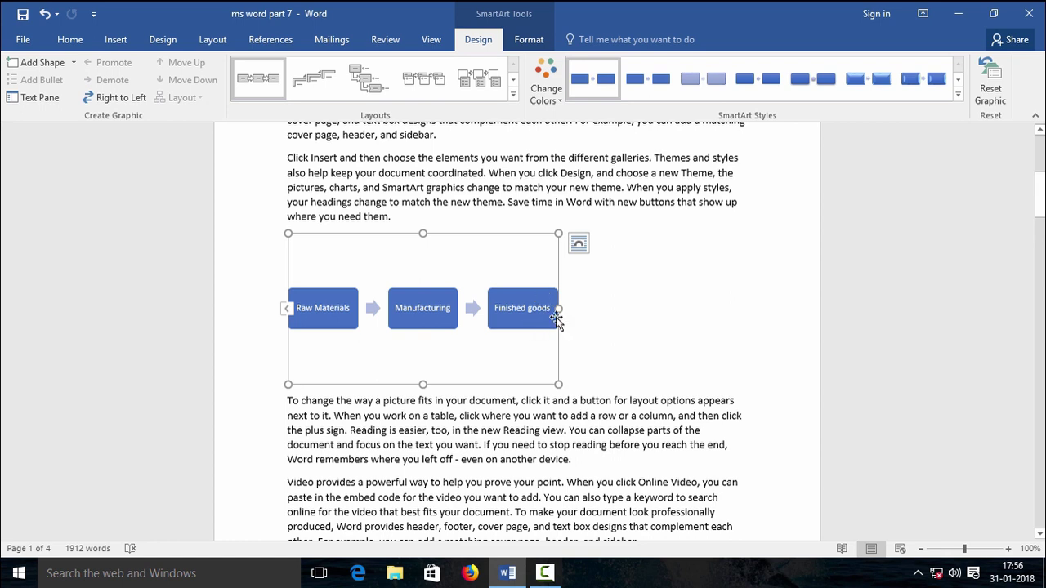
# - Add a 'Sales' shape after Finished goods, enlarge the diagram, and deselect it
pyautogui.click(536, 306)
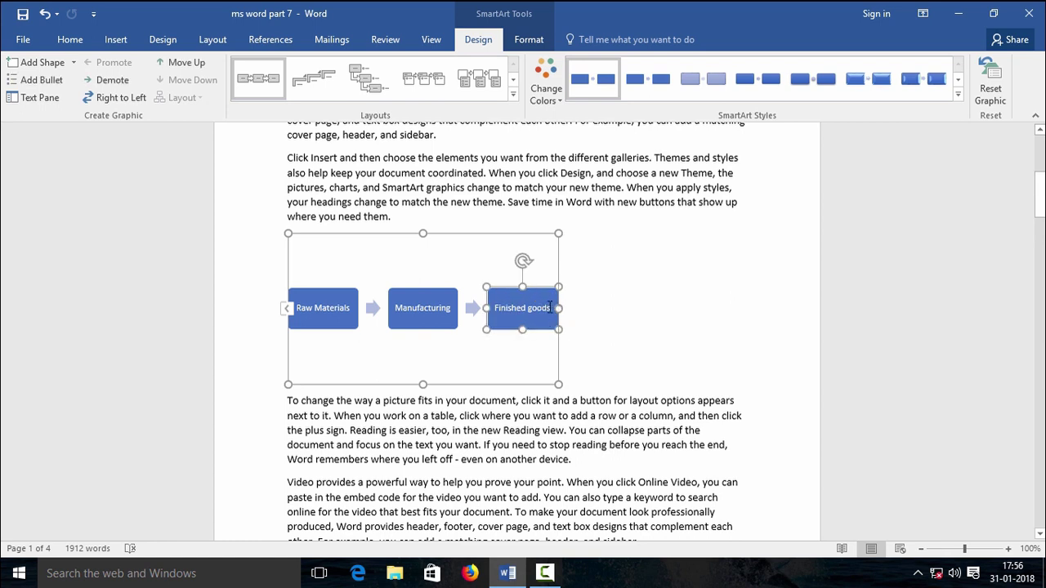
pyautogui.rightClick(541, 292)
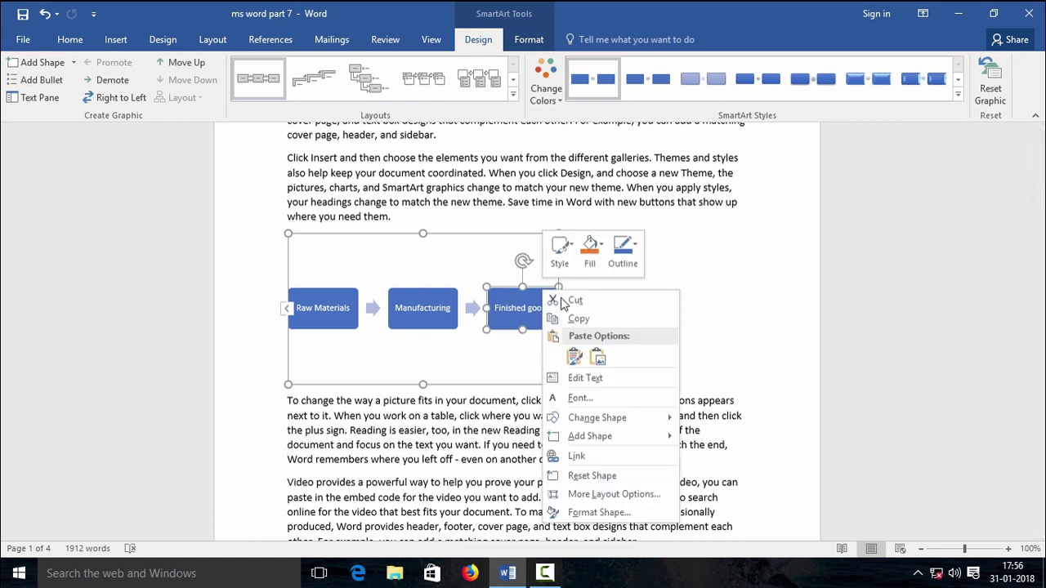
pyautogui.moveTo(603, 433)
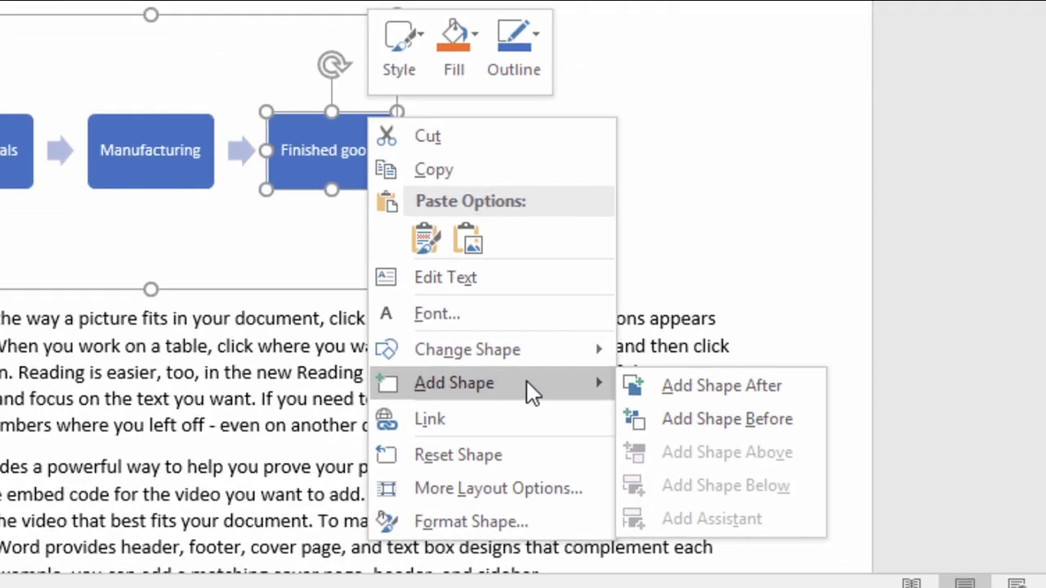
pyautogui.click(734, 391)
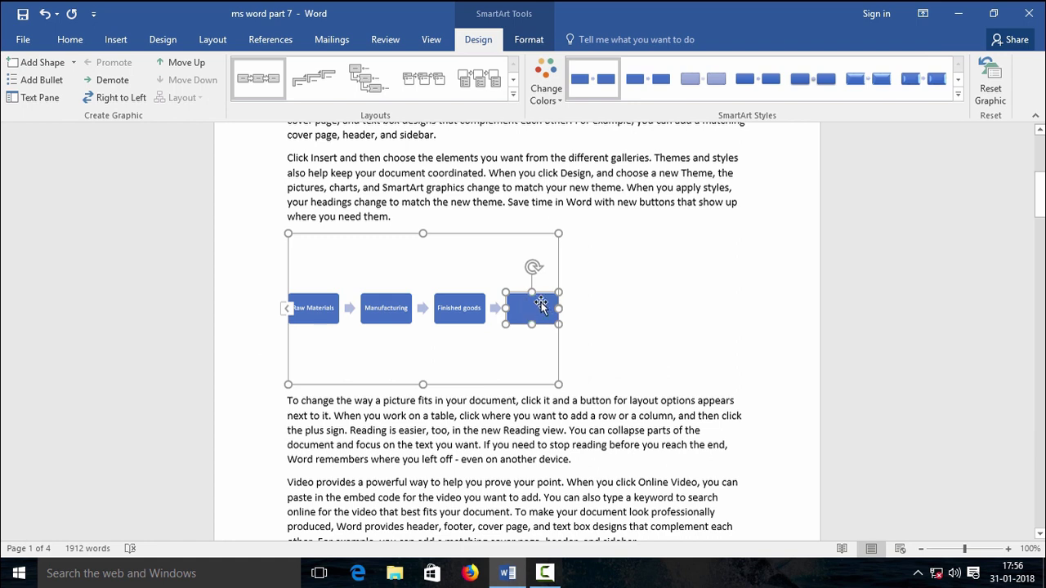
pyautogui.write('Sales')
pyautogui.click(544, 358)
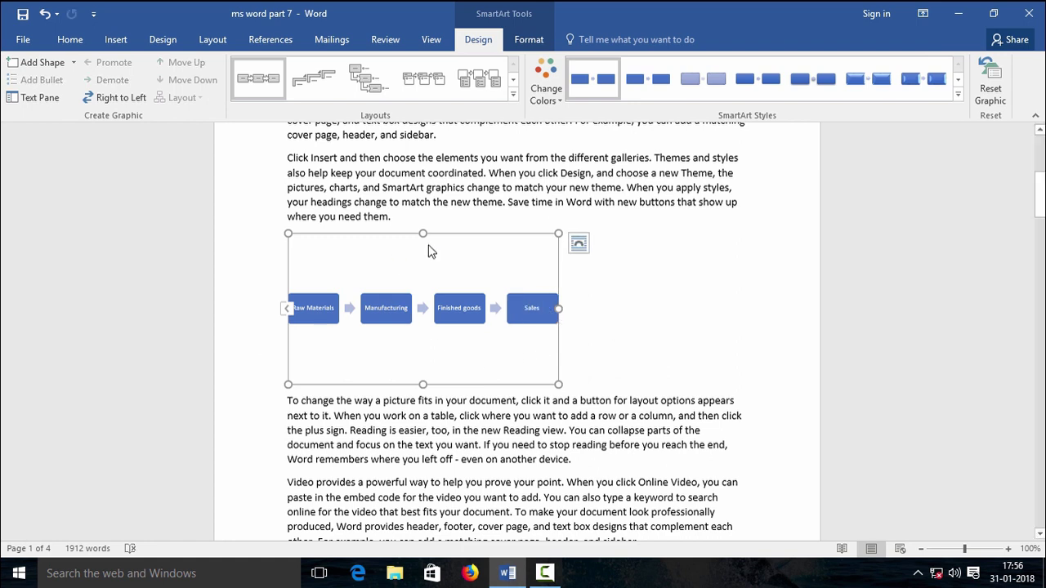
pyautogui.moveTo(557, 385); pyautogui.dragTo(704, 403)
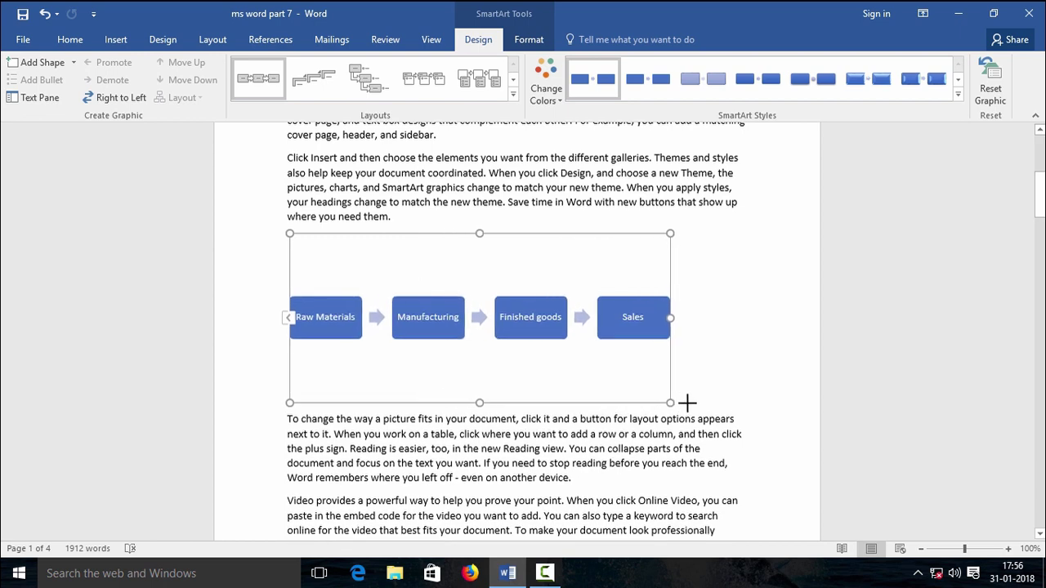
pyautogui.click(739, 338)
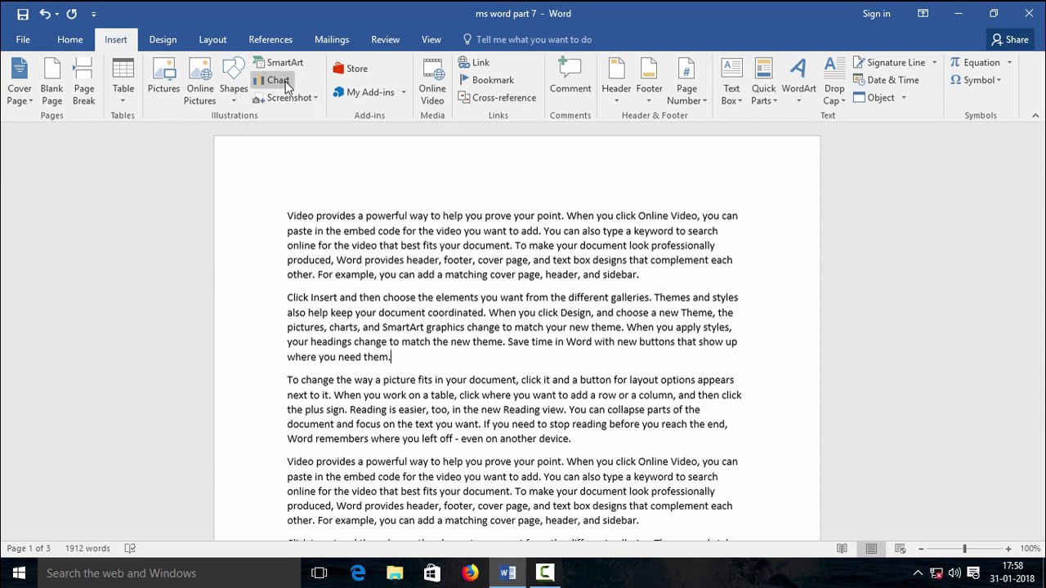
# - Preview the Line, Pie, Bar, Area, X Y Scatter, Stock and Surface chart types
pyautogui.click(279, 80)
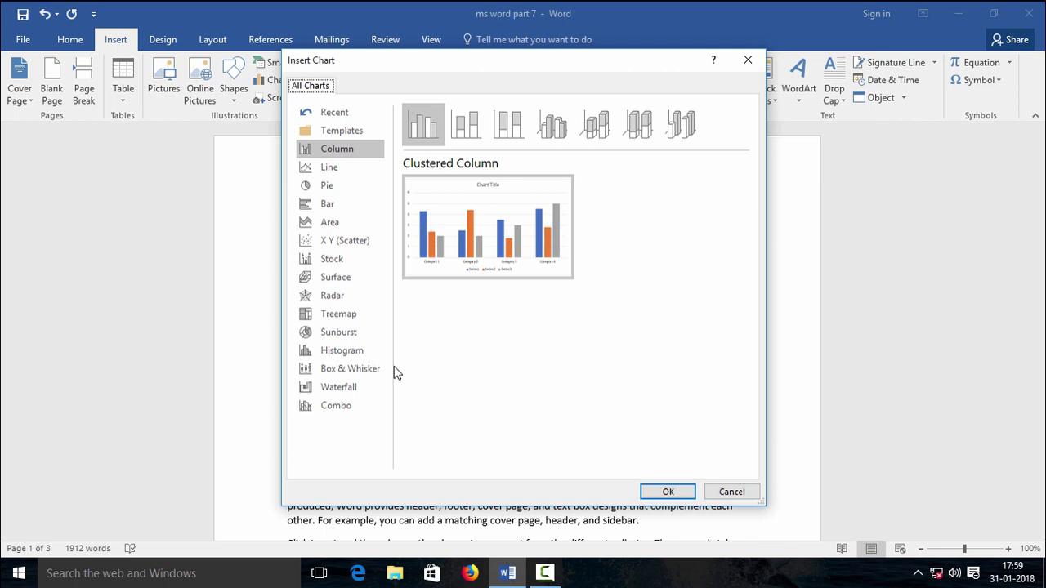
pyautogui.click(330, 168)
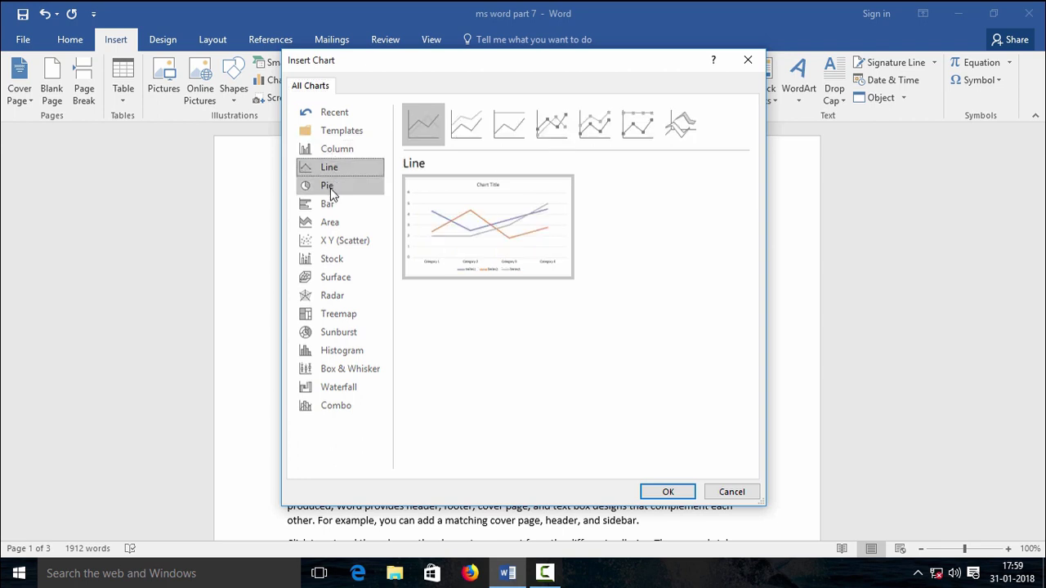
pyautogui.click(328, 186)
pyautogui.click(329, 204)
pyautogui.click(330, 222)
pyautogui.click(352, 242)
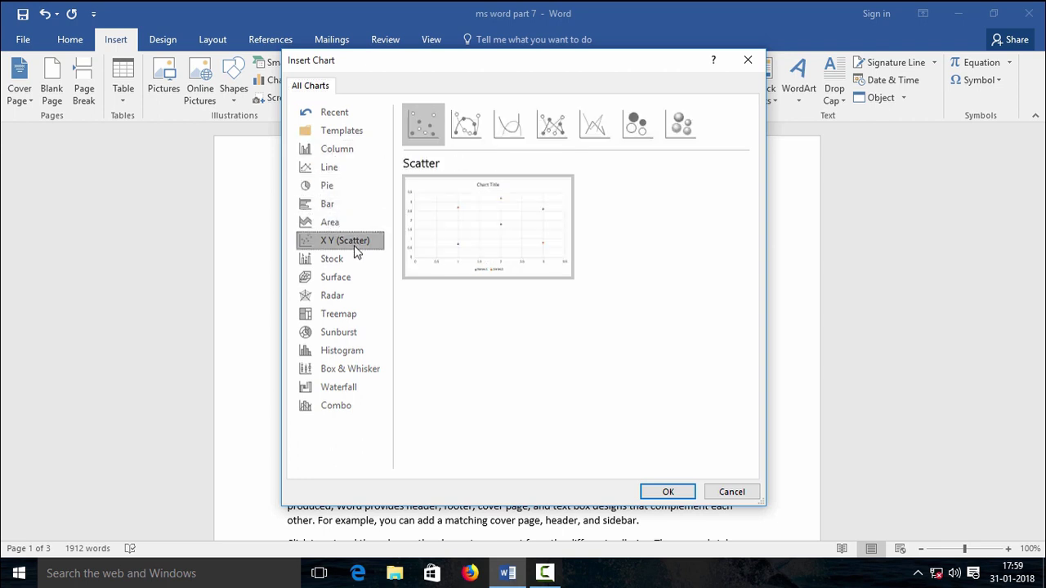
pyautogui.click(336, 260)
pyautogui.click(335, 278)
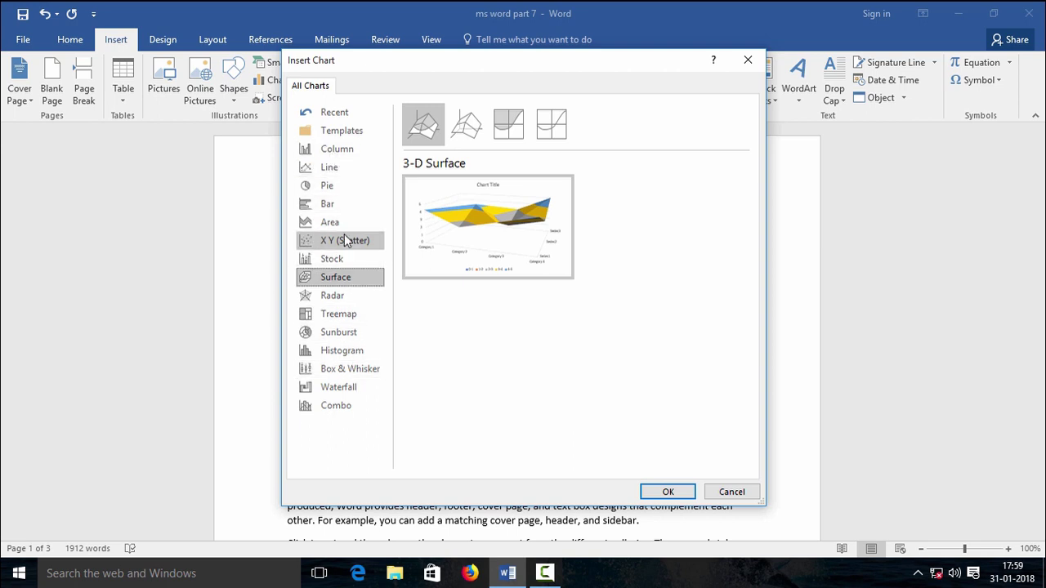
# - Insert a Clustered Column chart
pyautogui.click(337, 155)
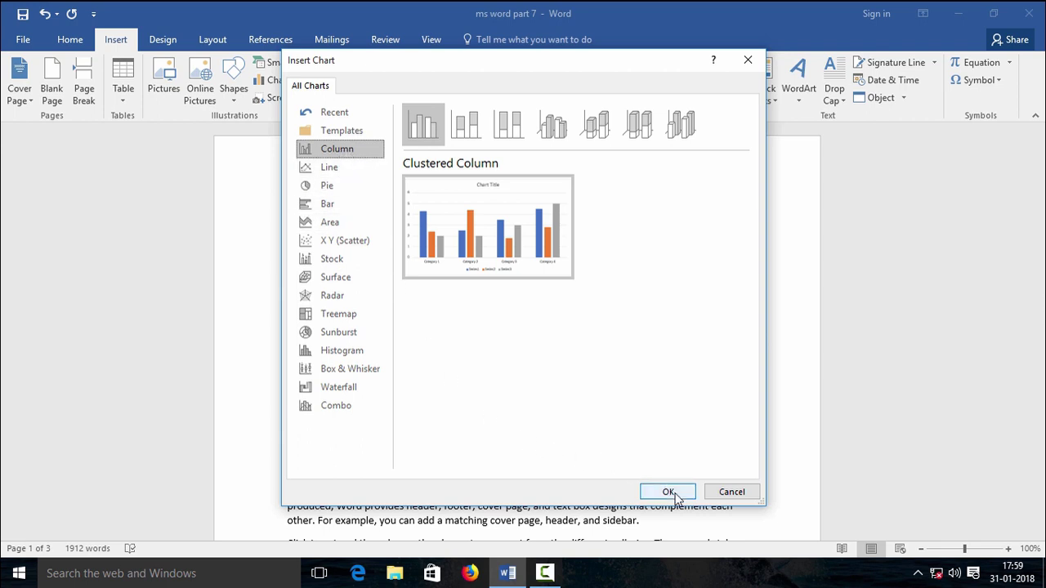
pyautogui.moveTo(502, 229)
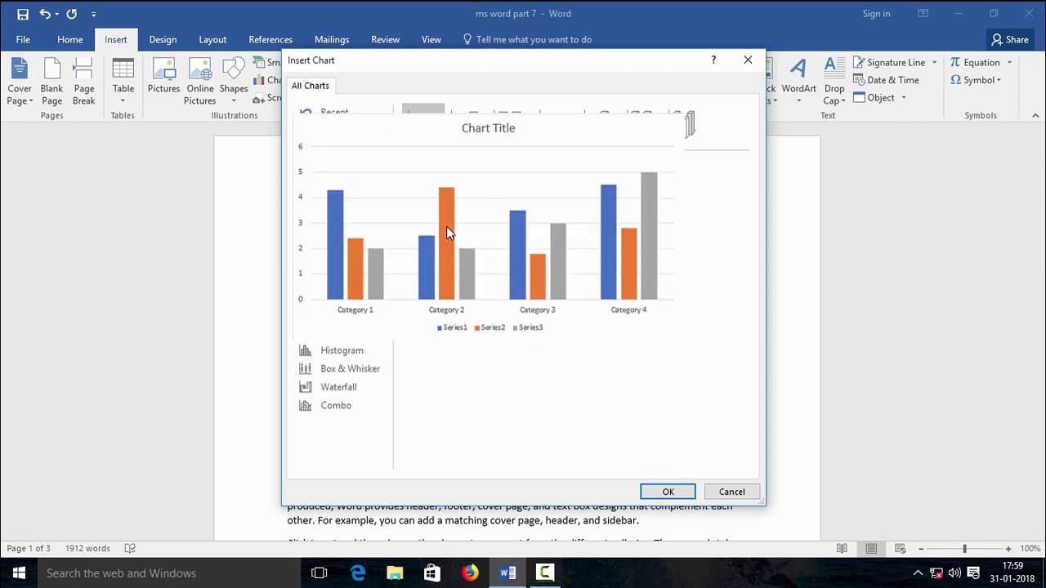
pyautogui.click(669, 493)
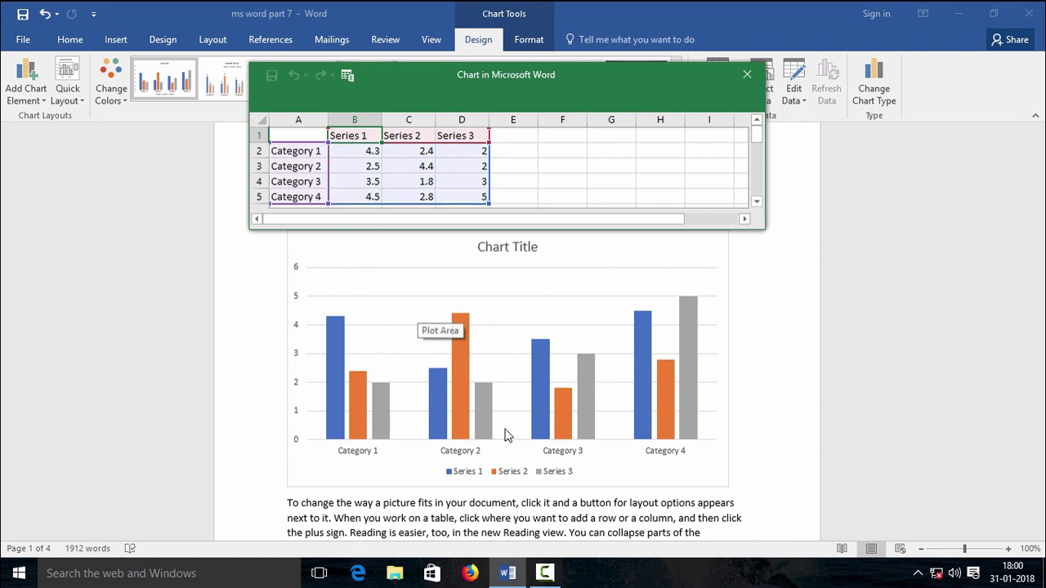
# - Enter the Name heading in A1 and the four student names in A2:A5
pyautogui.click(316, 138)
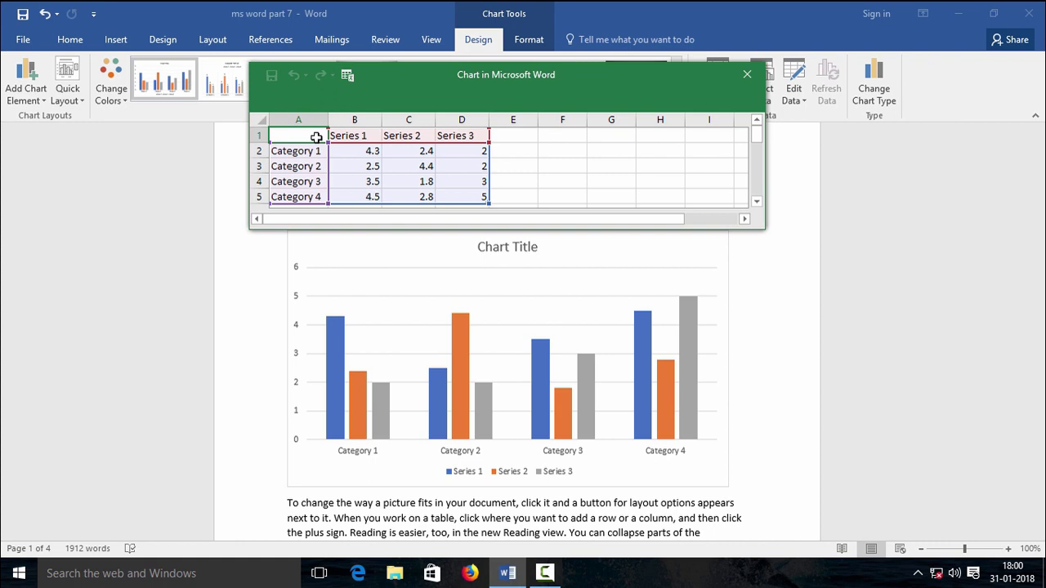
pyautogui.write('Name')
pyautogui.press('Return')
pyautogui.write('Mahesh')
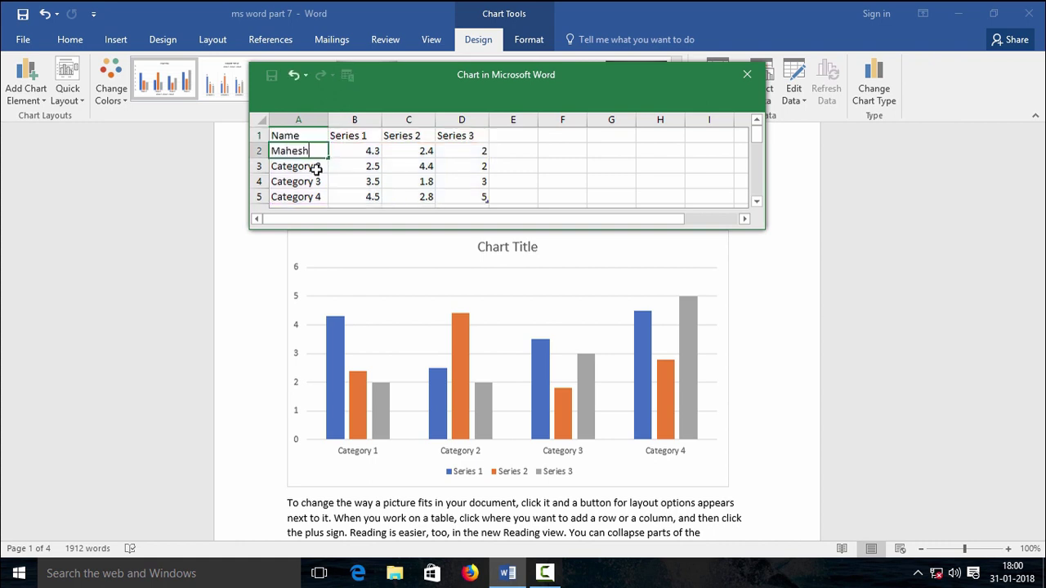
pyautogui.press('Return')
pyautogui.write('D')
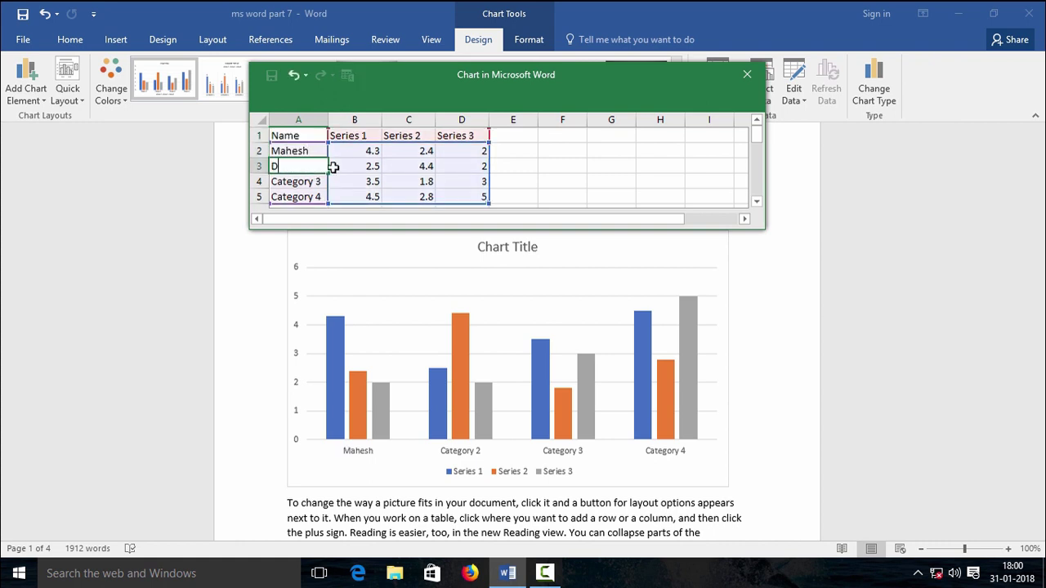
pyautogui.write('ivya')
pyautogui.press('Return')
pyautogui.write('Santosh')
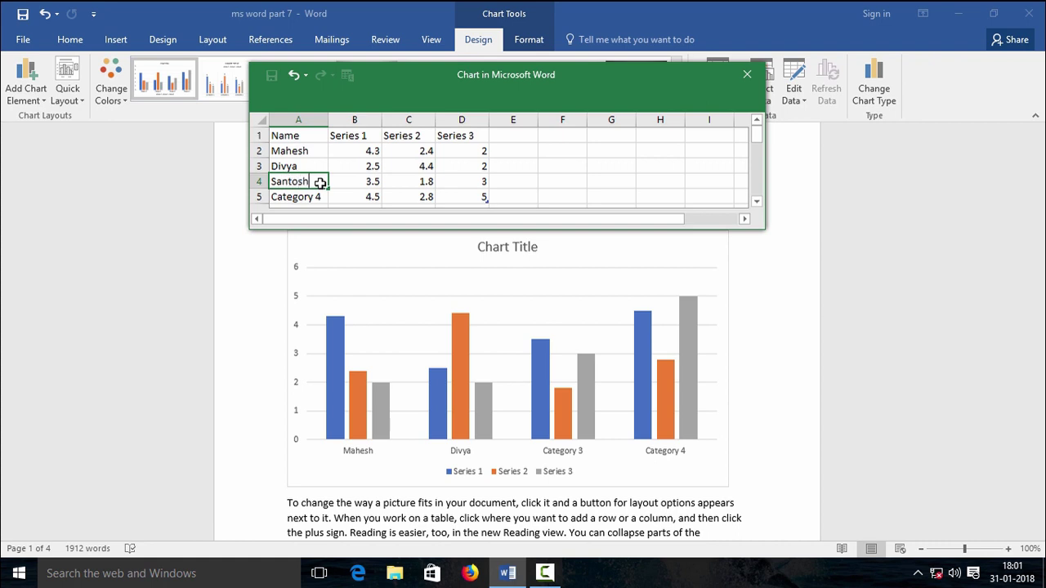
pyautogui.press('Return')
pyautogui.write('Deepak')
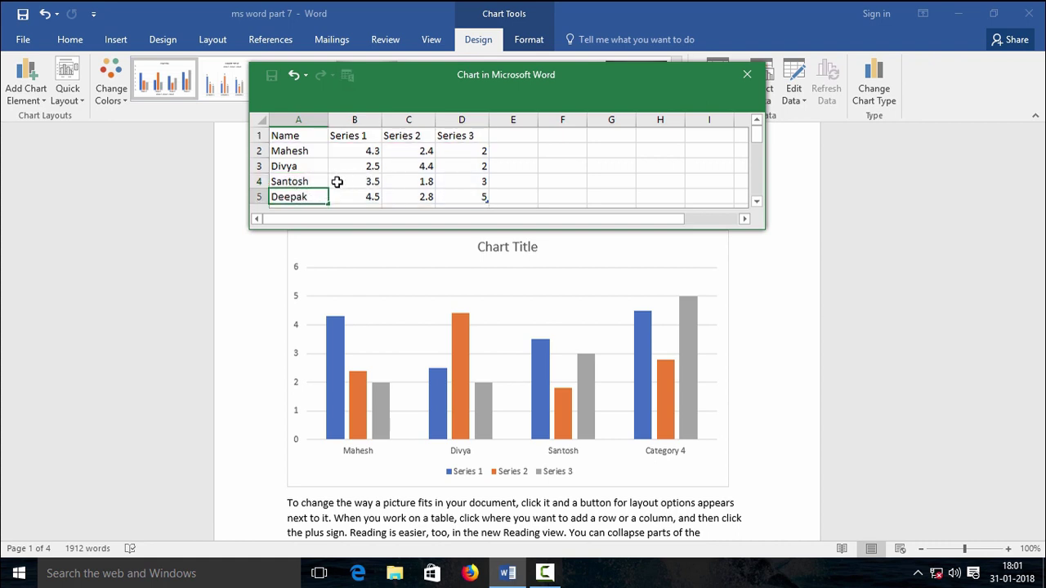
# - Label the series columns English, Hindi and Science in B1:D1
pyautogui.click(360, 136)
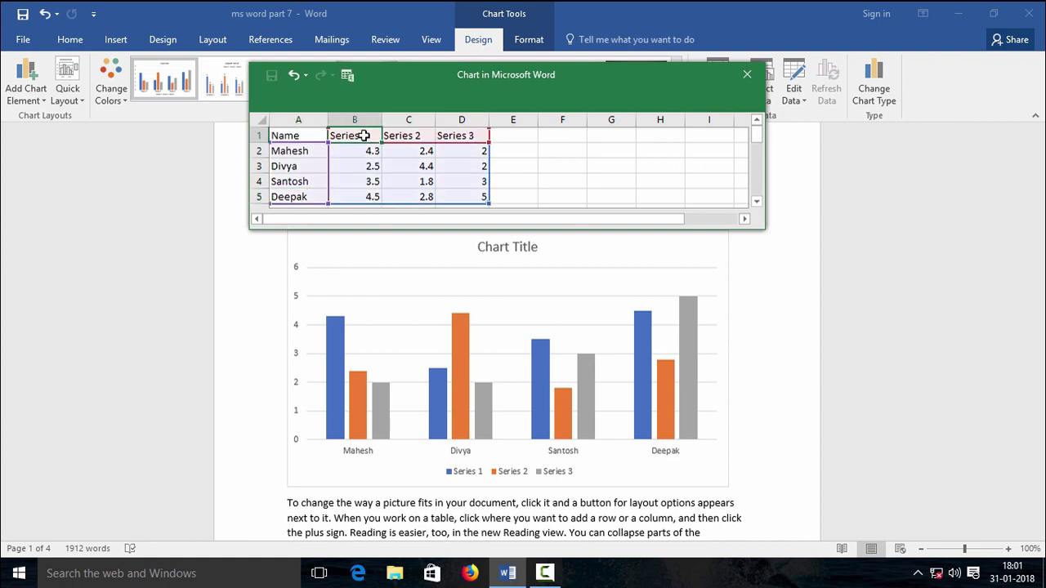
pyautogui.write('English')
pyautogui.click(407, 137)
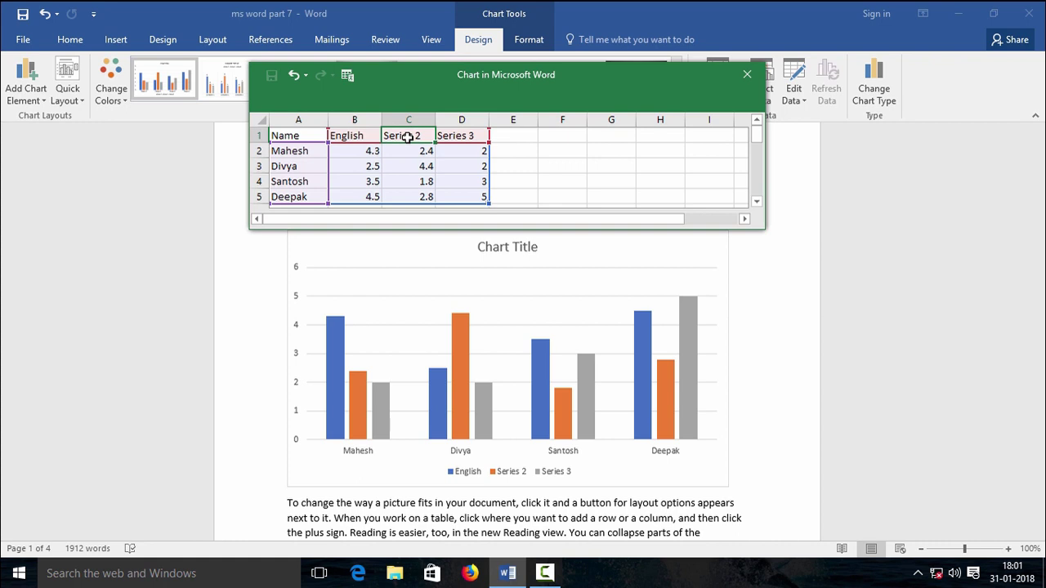
pyautogui.write('Hindi')
pyautogui.click(476, 137)
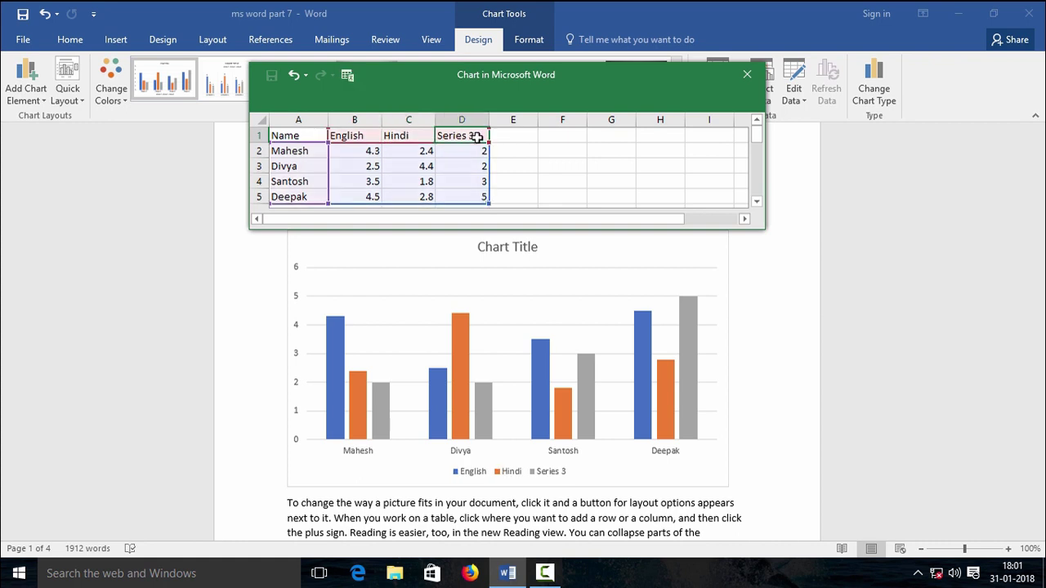
pyautogui.write('Science')
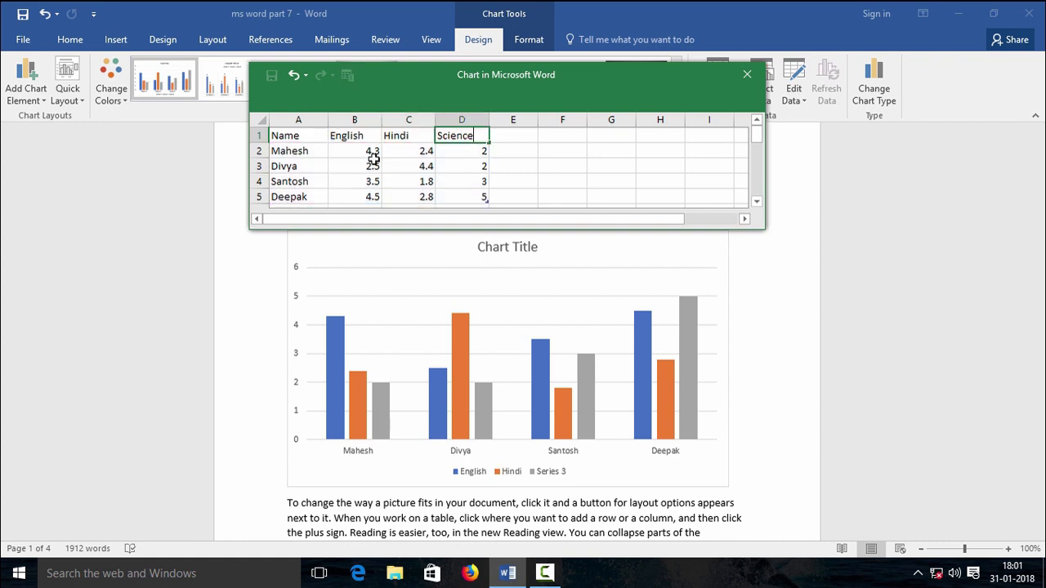
pyautogui.click(373, 156)
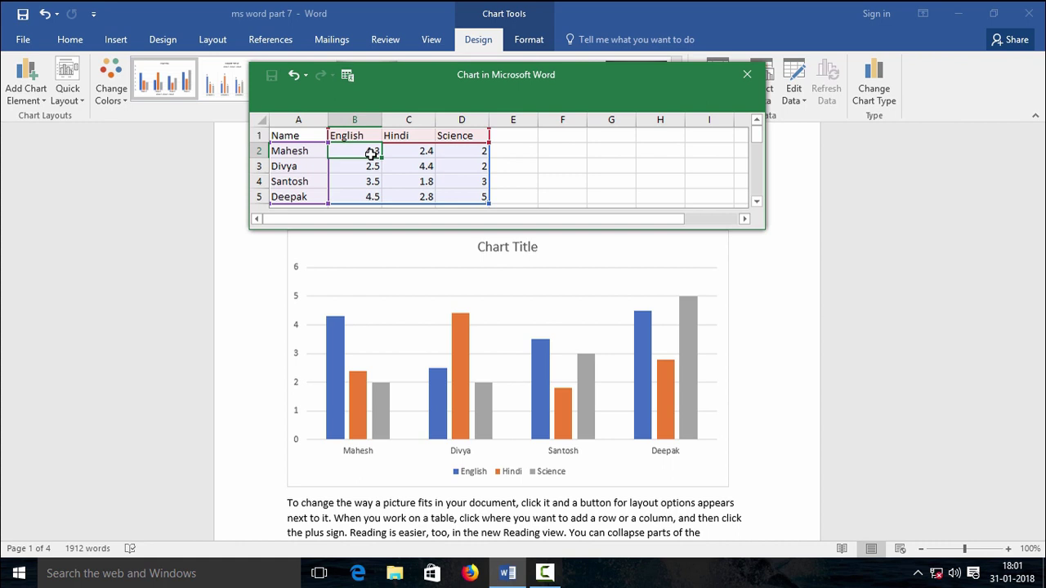
# - Enter English 50, Hindi 65 and Science 95 in the first student's row
pyautogui.doubleClick(371, 153)
pyautogui.press('BackSpace')
pyautogui.write('50')
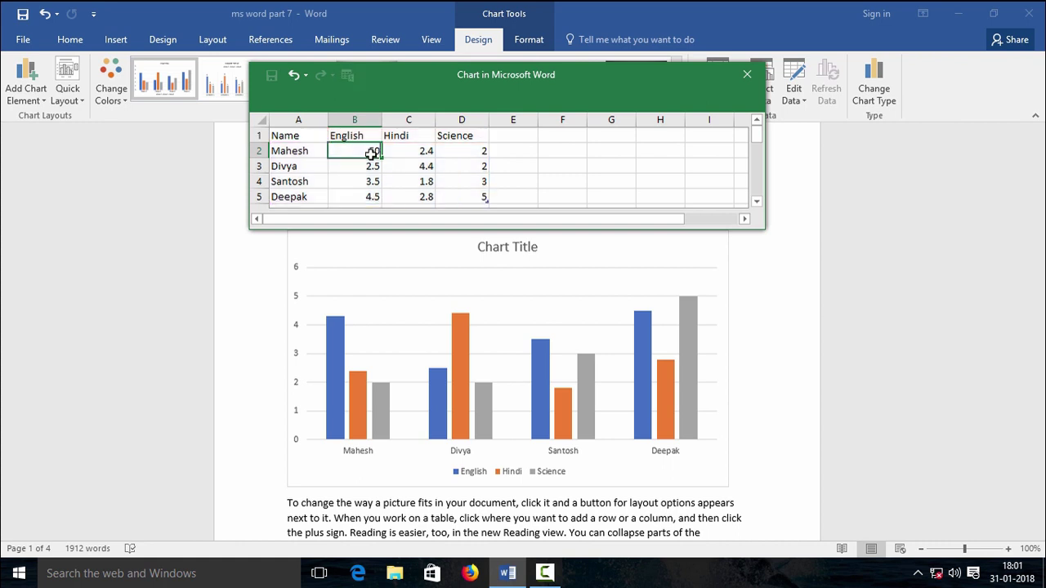
pyautogui.click(421, 152)
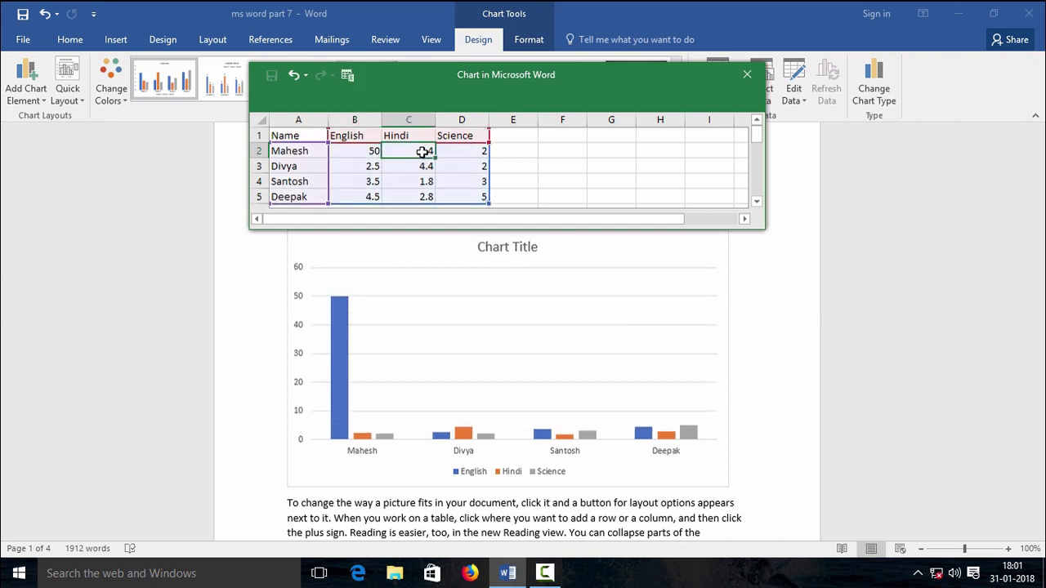
pyautogui.write('65')
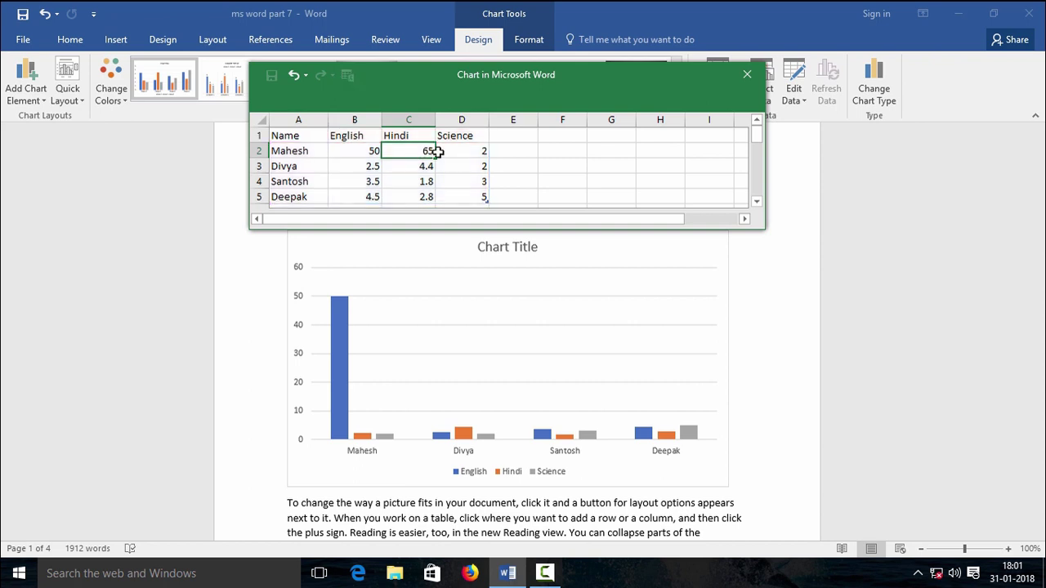
pyautogui.click(457, 155)
pyautogui.write('95')
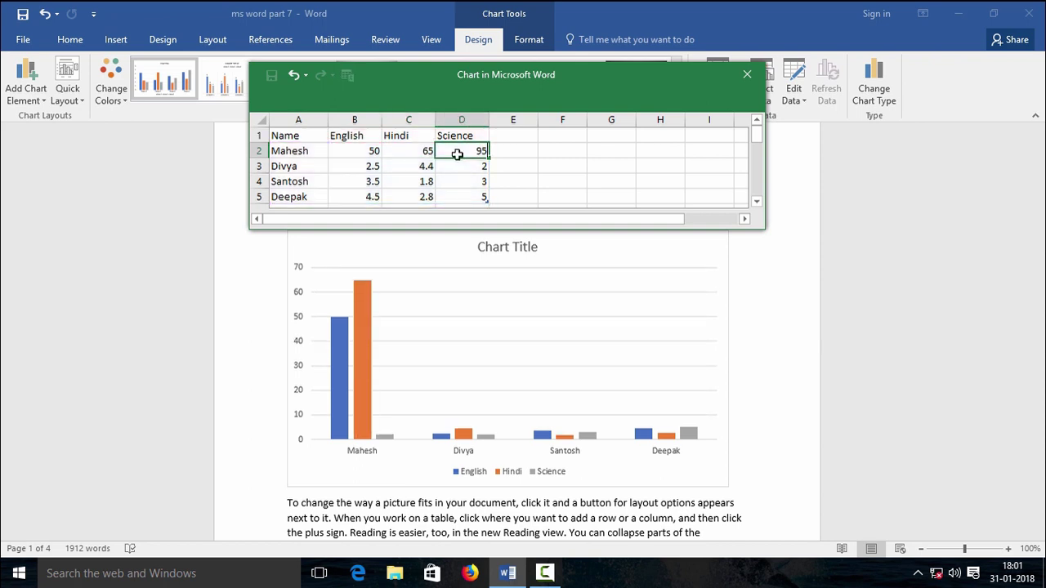
# - Enter the next student's marks: English 78, Hindi 21, Science 85
pyautogui.click(369, 166)
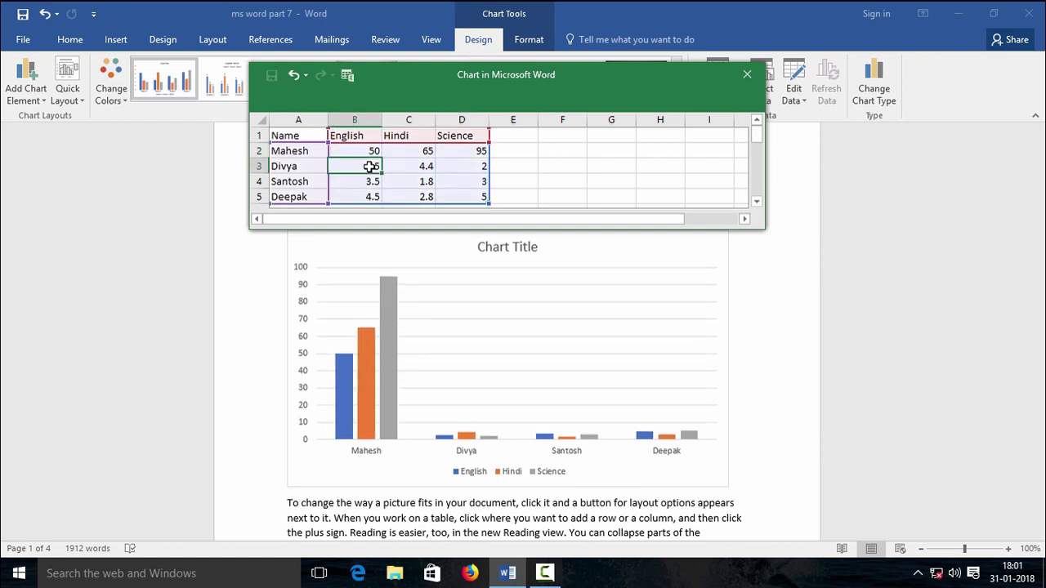
pyautogui.write('78')
pyautogui.click(409, 166)
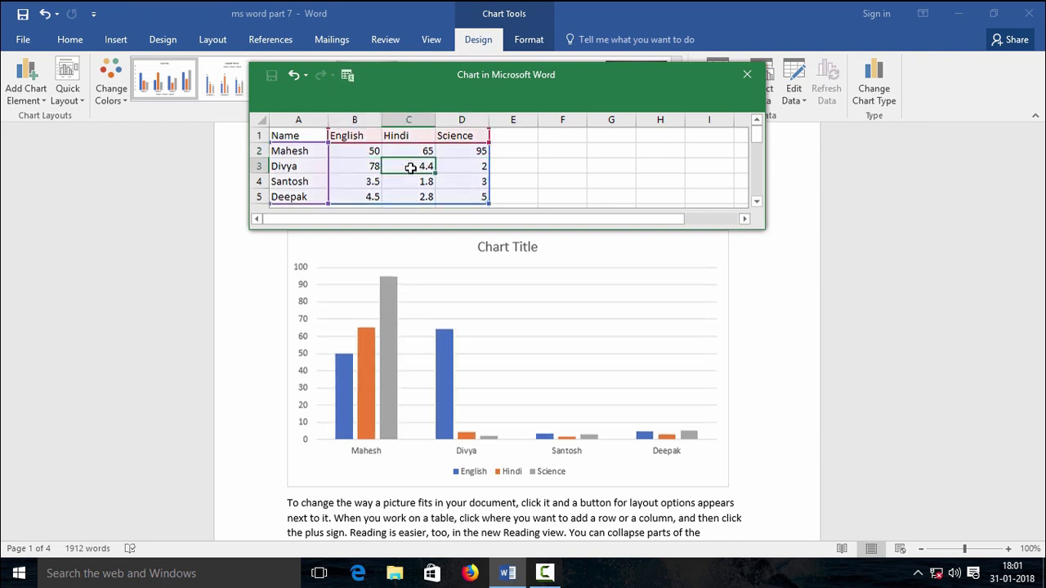
pyautogui.write('21')
pyautogui.click(474, 167)
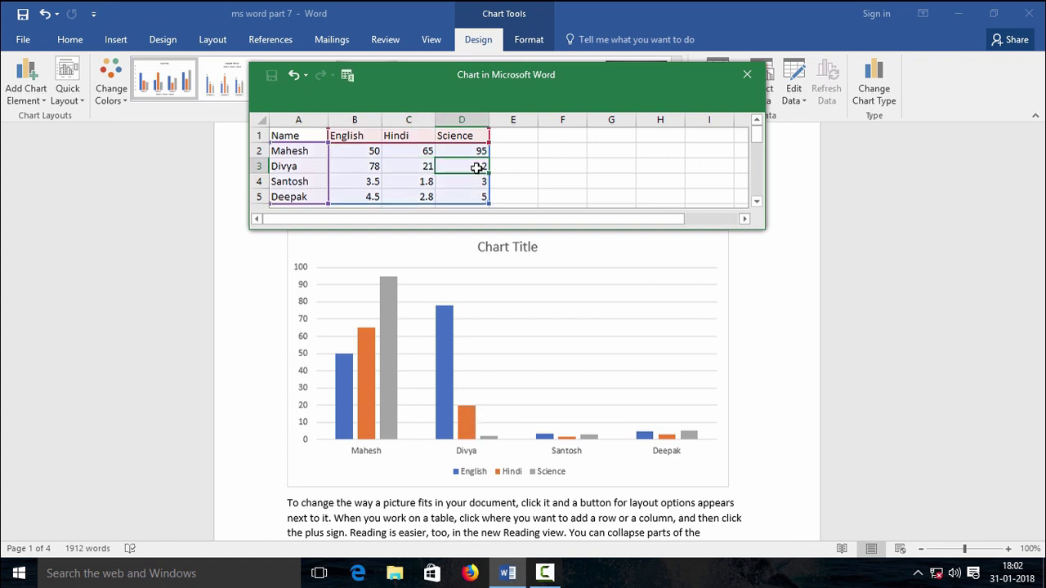
pyautogui.write('85')
pyautogui.click(372, 180)
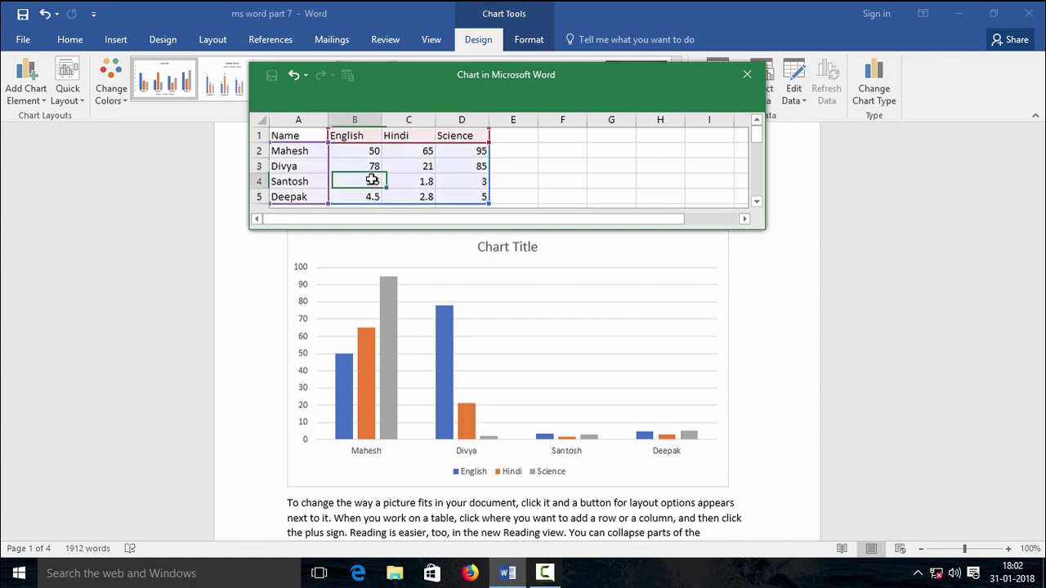
# - Keep the third student's English mark and set Hindi 88 and Science 93
pyautogui.doubleClick(372, 181)
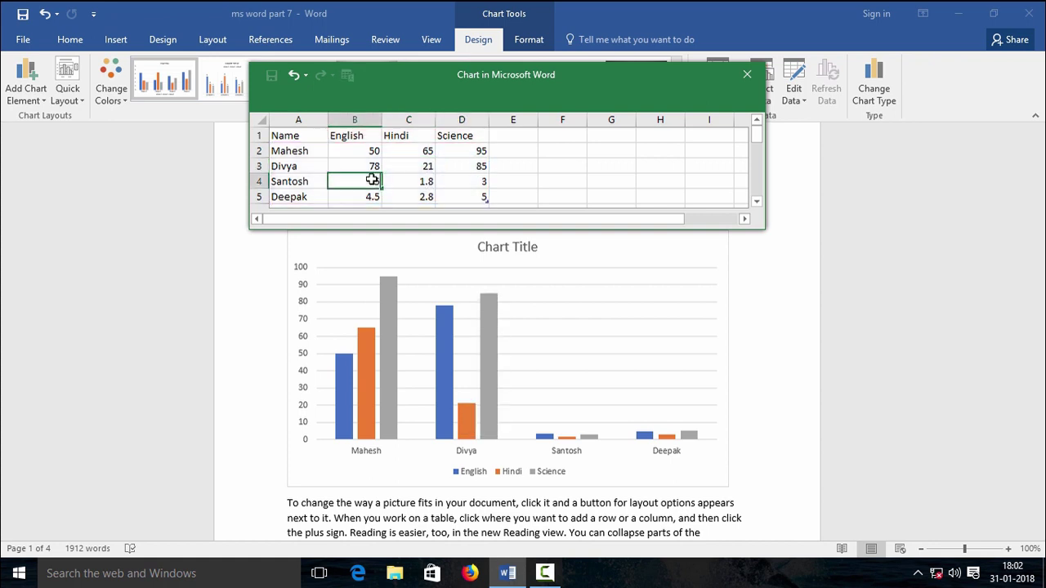
pyautogui.write('58')
pyautogui.click(426, 183)
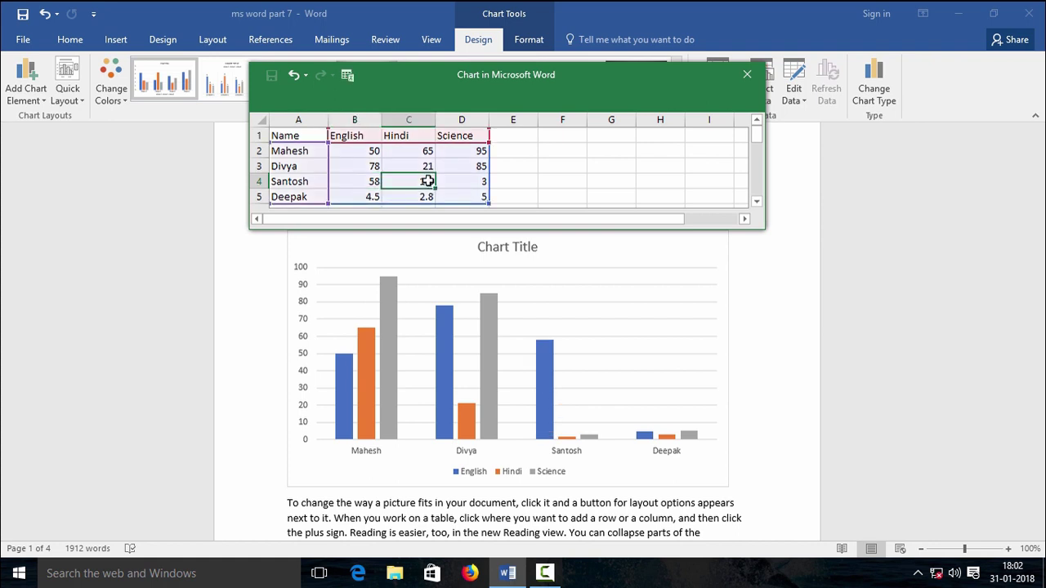
pyautogui.press('BackSpace')
pyautogui.write('88')
pyautogui.click(464, 181)
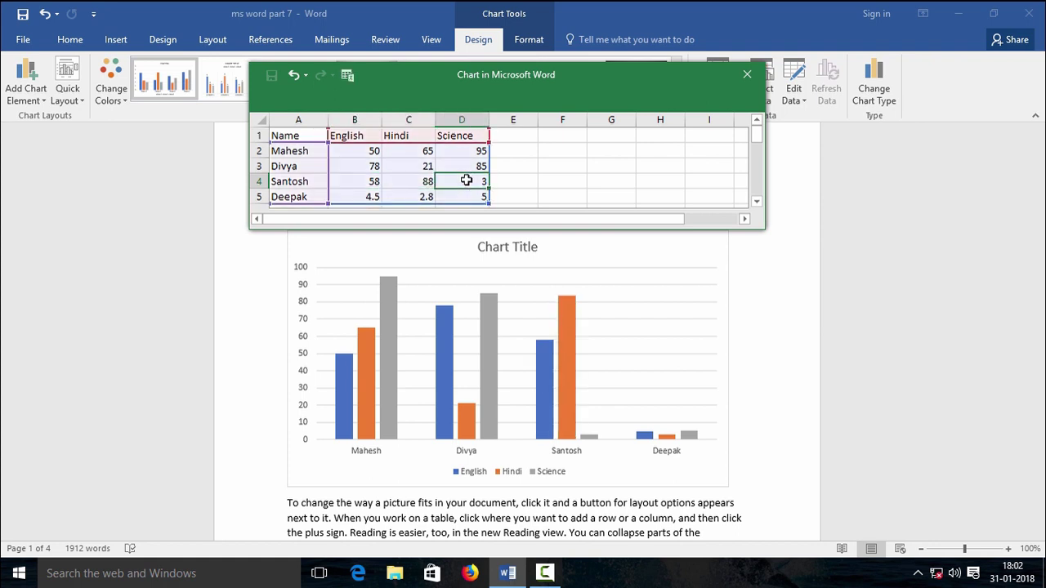
pyautogui.write('93')
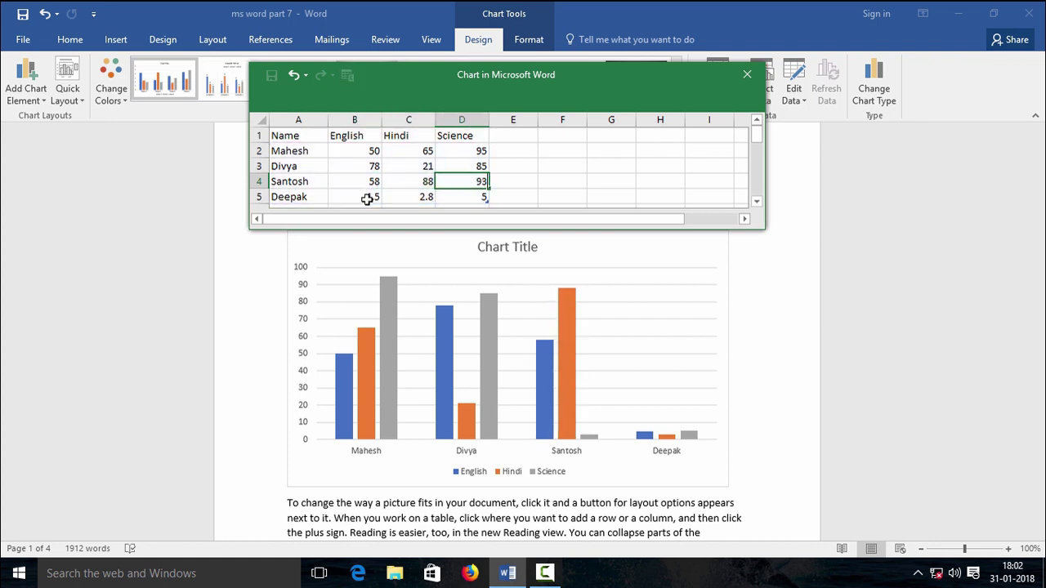
# - Enter the last student's English 75 and Hindi 84, keeping Science at 95
pyautogui.click(366, 198)
pyautogui.write('75')
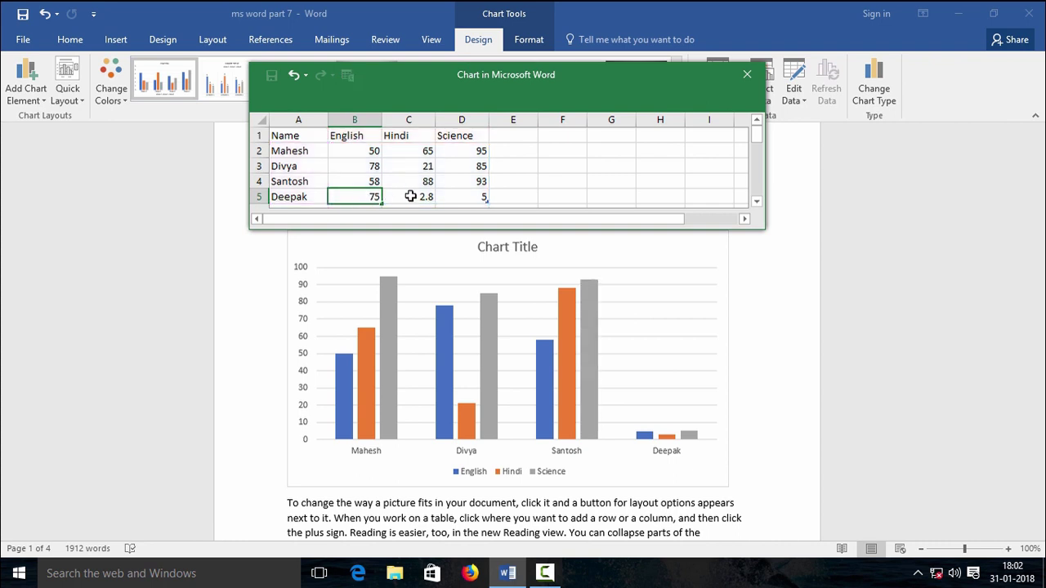
pyautogui.click(410, 196)
pyautogui.write('84')
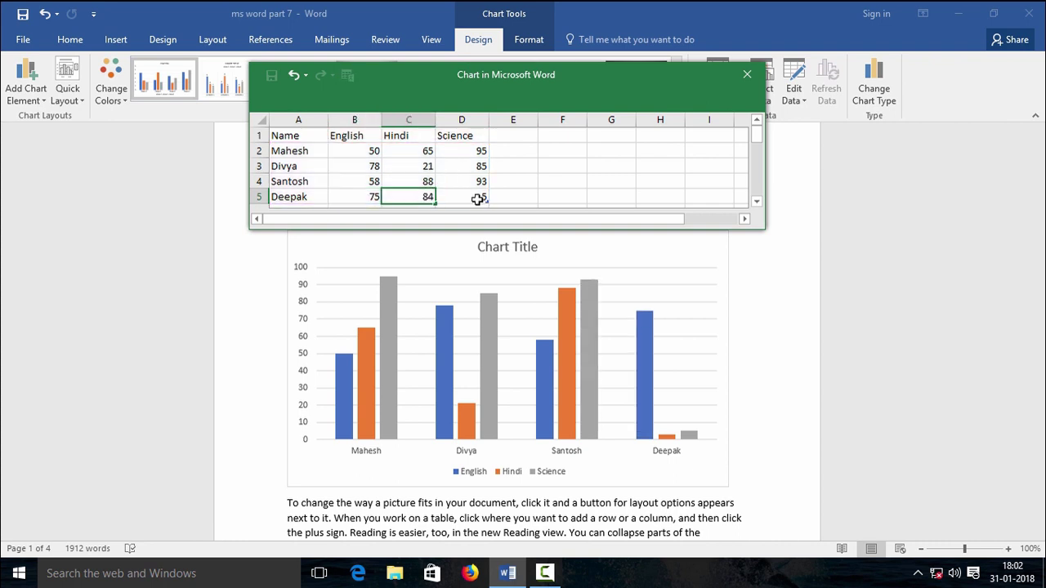
pyautogui.click(477, 200)
pyautogui.write('95')
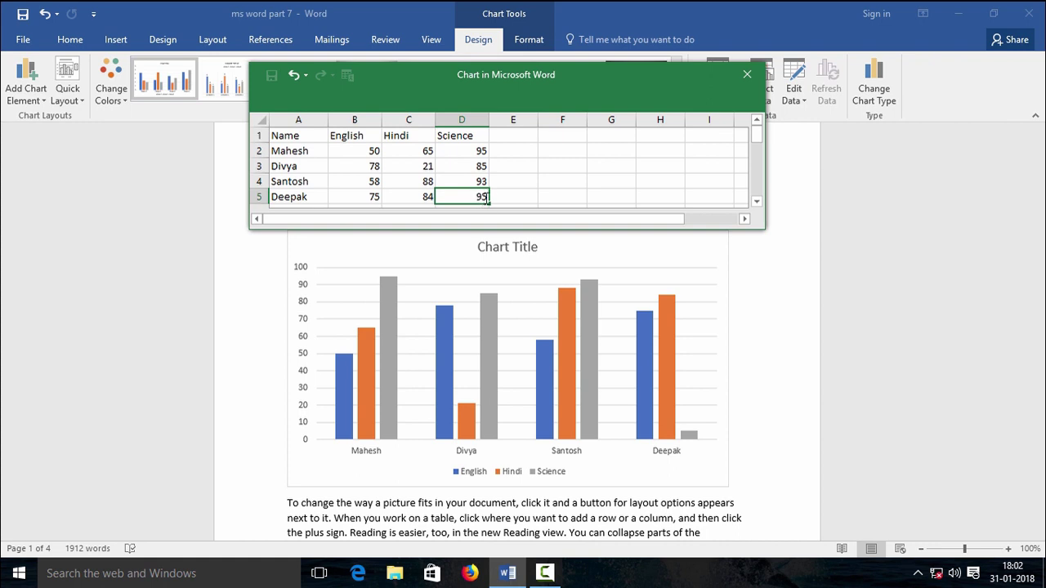
pyautogui.click(517, 192)
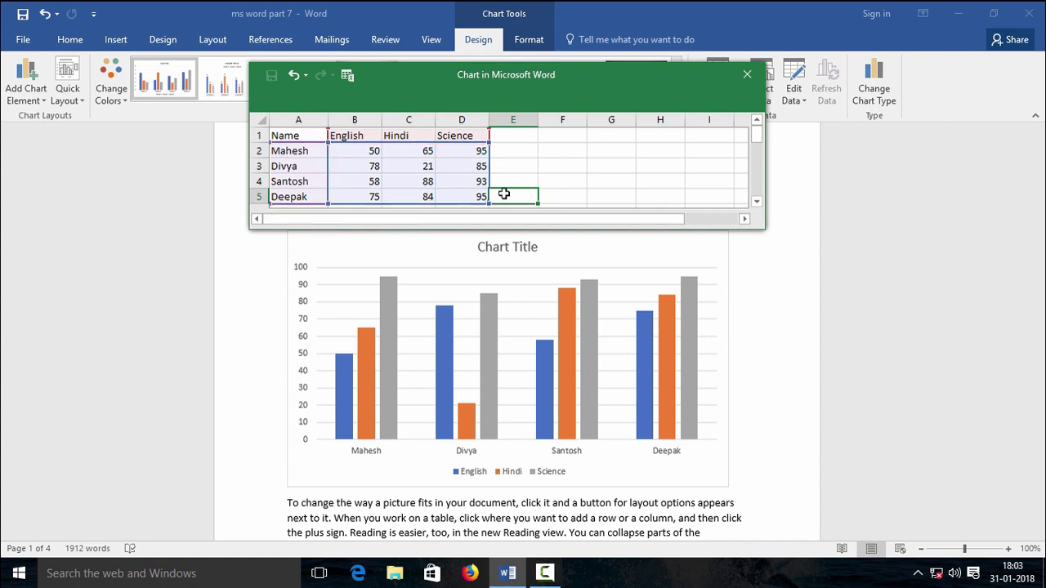
# - Close the chart data sheet and reselect the marks chart in the document
pyautogui.click(747, 77)
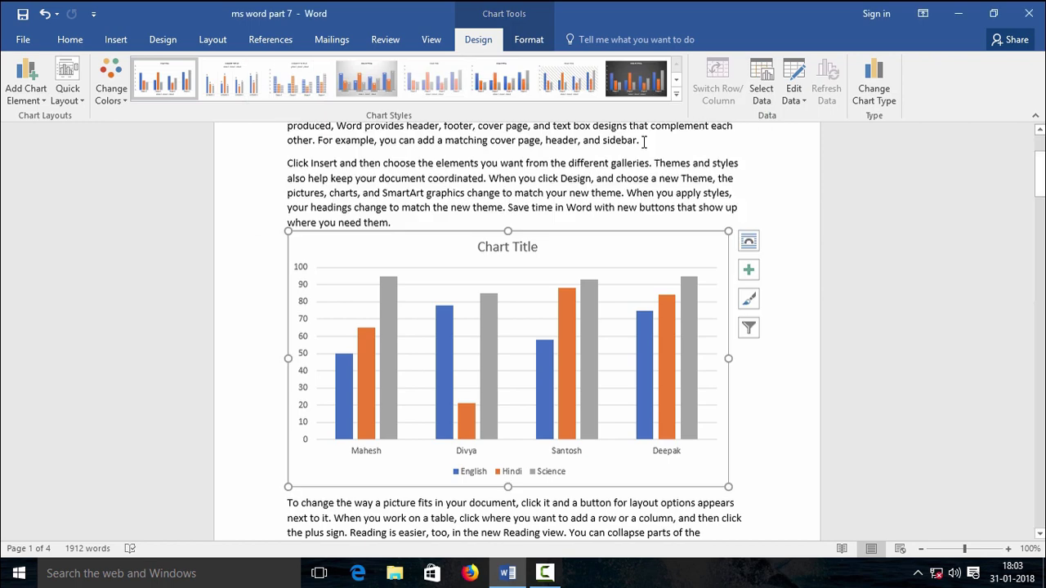
pyautogui.click(626, 208)
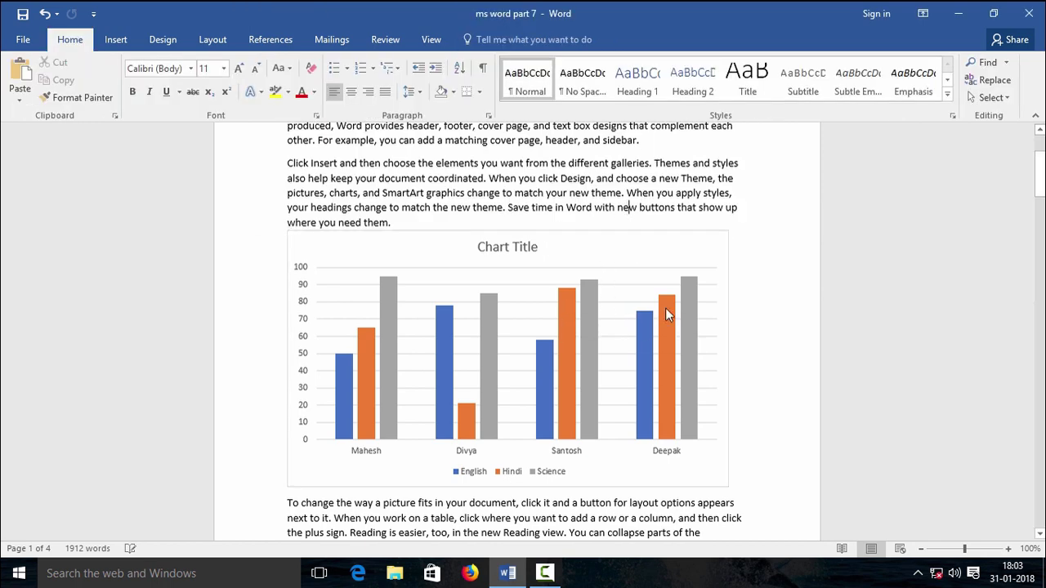
pyautogui.click(603, 328)
pyautogui.click(758, 379)
pyautogui.click(115, 39)
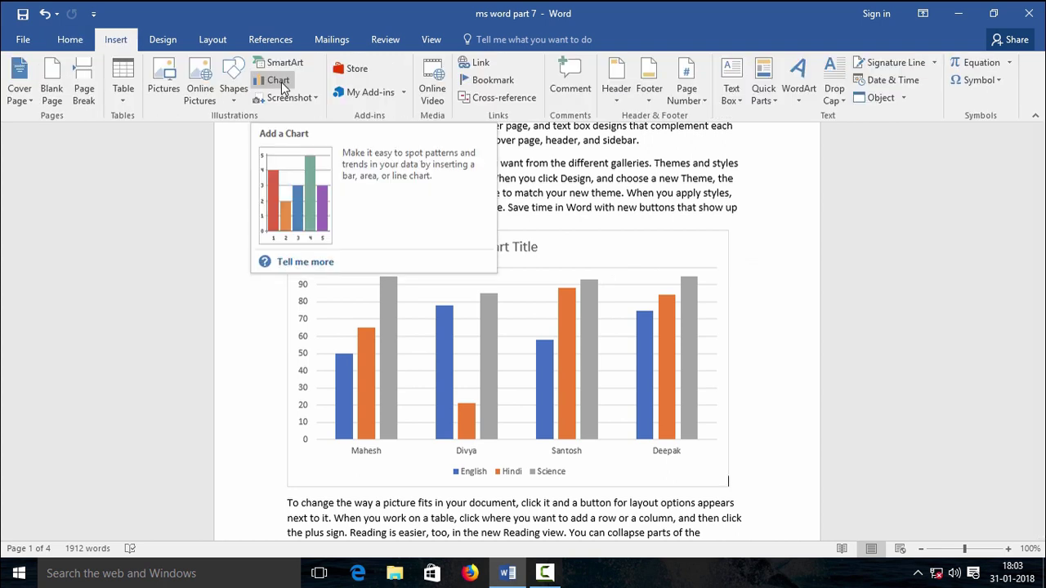
pyautogui.click(569, 363)
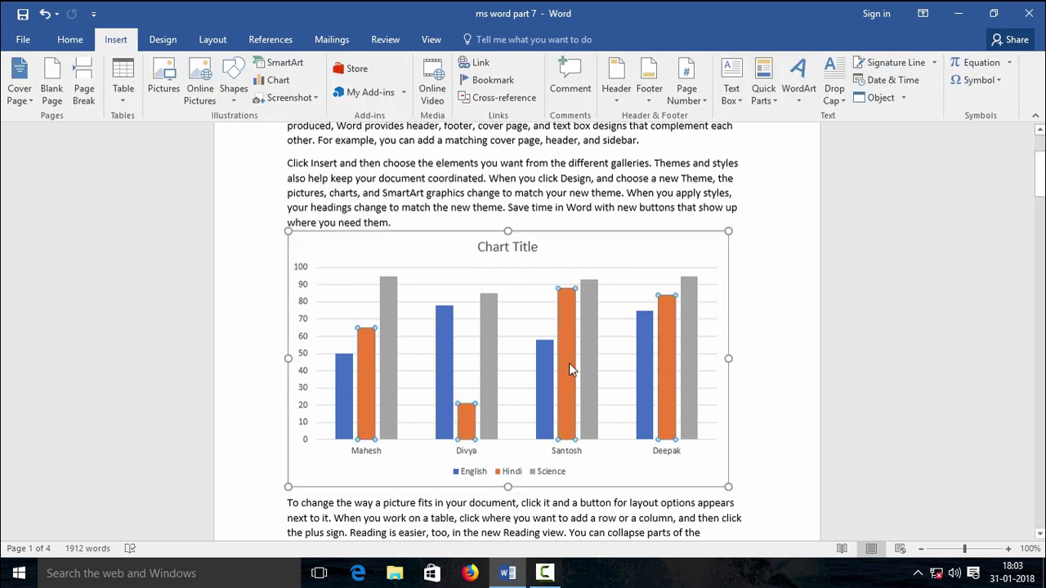
pyautogui.moveTo(570, 365)
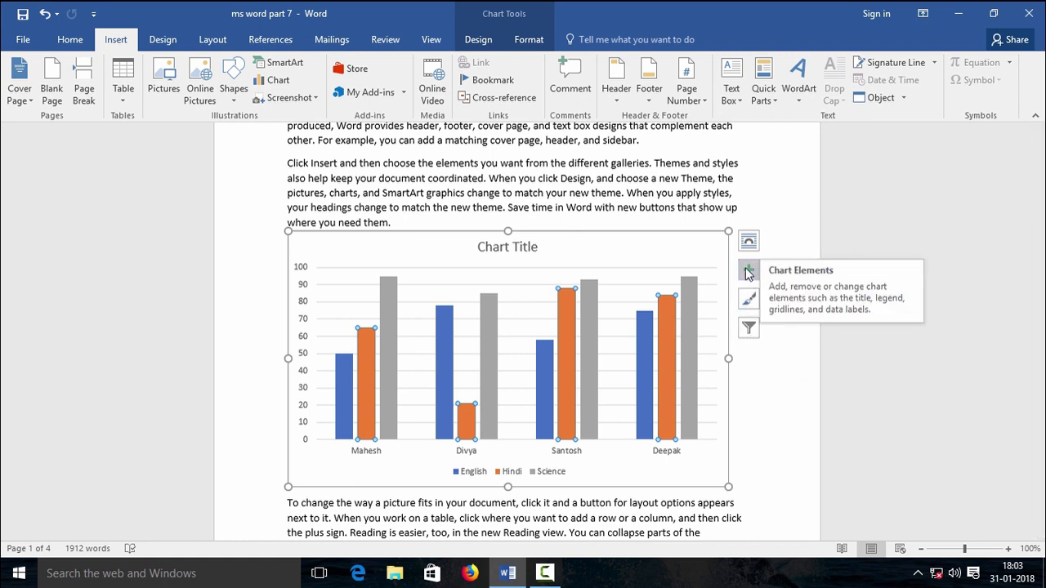
# - Switch the chart's axes off and back on from Chart Elements
pyautogui.click(751, 271)
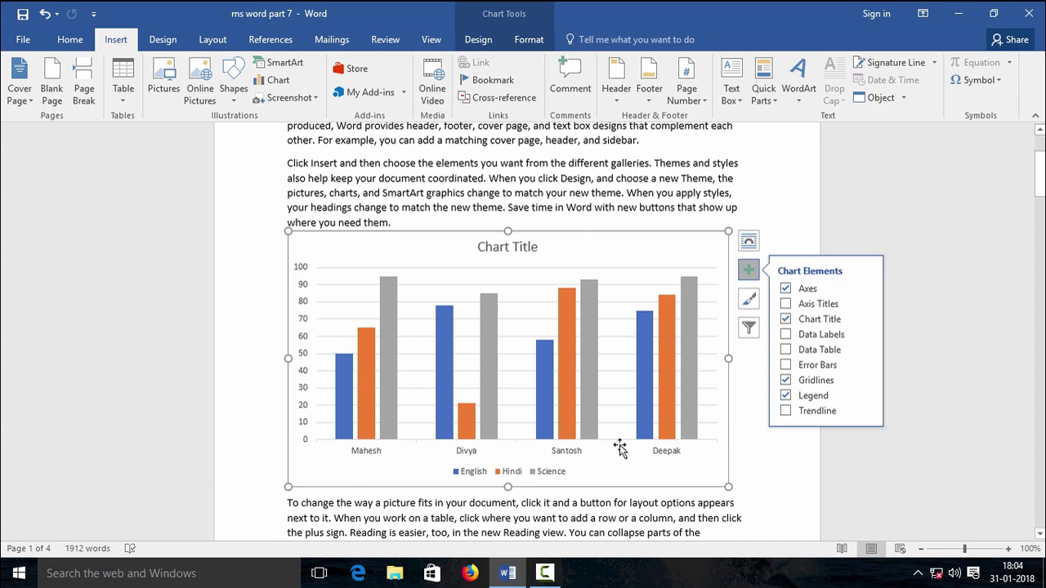
pyautogui.click(786, 289)
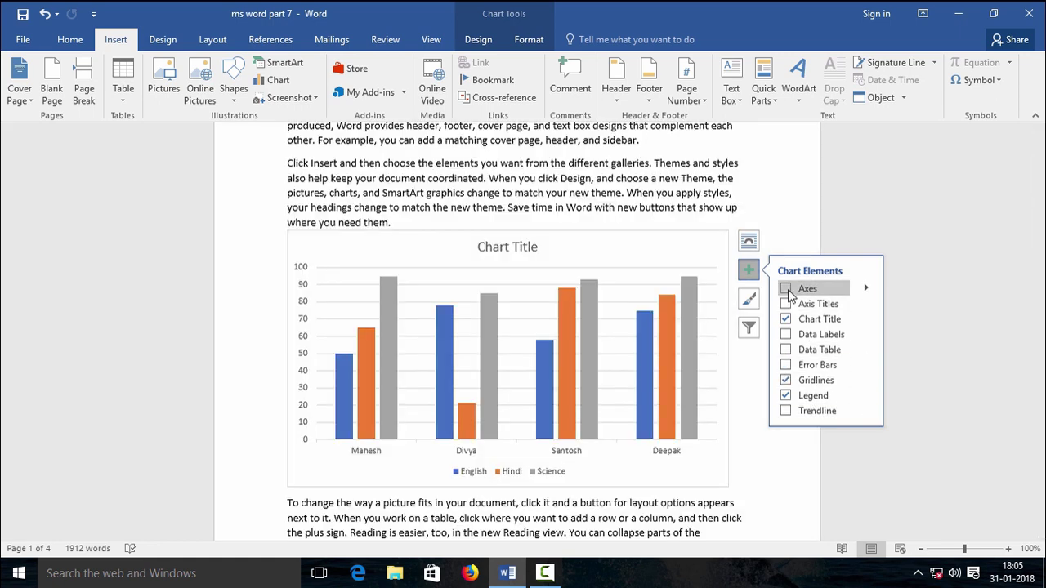
pyautogui.click(786, 289)
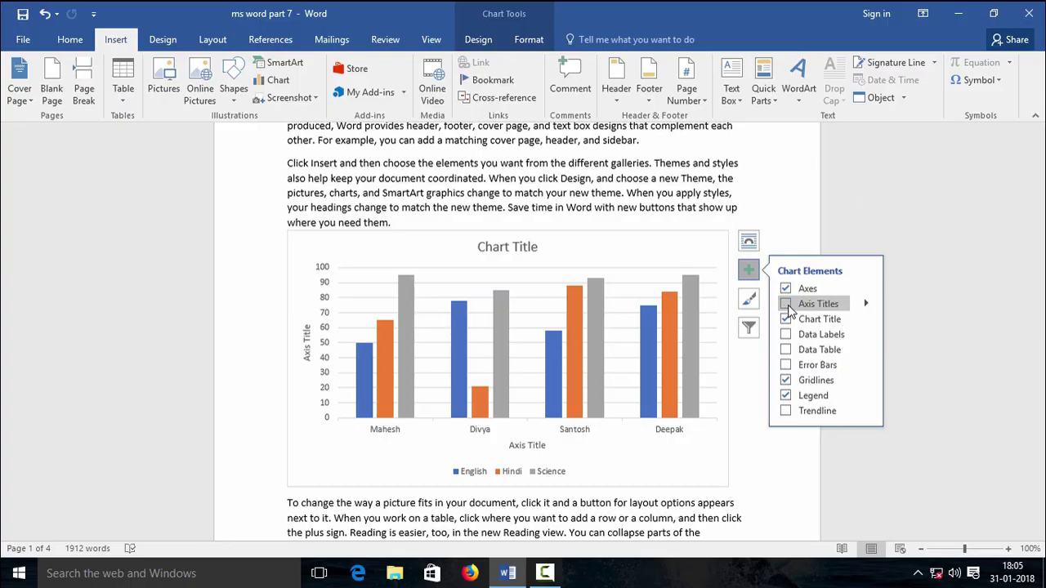
# - Add axis titles 'Makrs' and 'Nmae', then remove the axis titles again
pyautogui.click(787, 304)
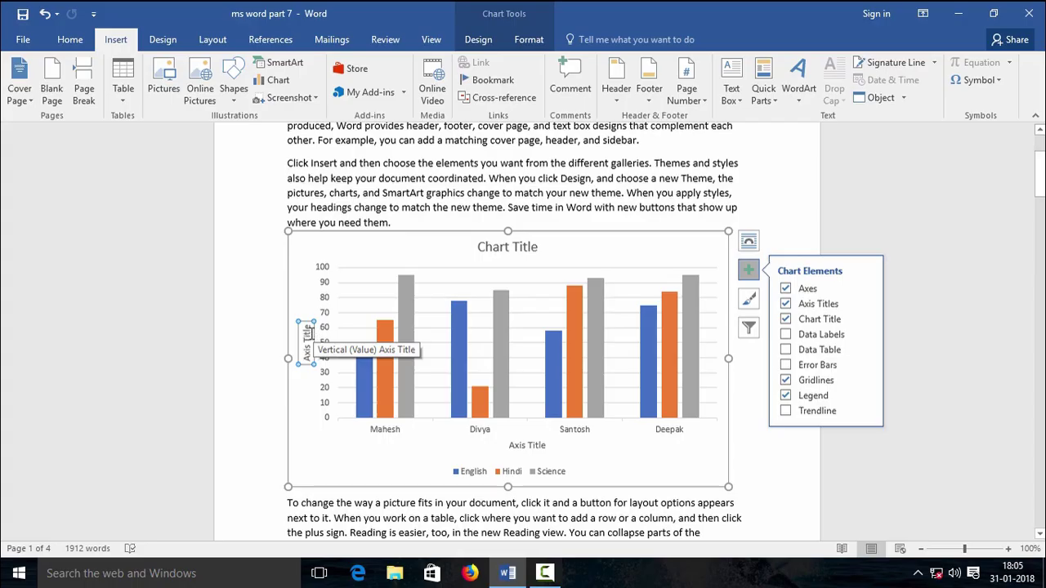
pyautogui.click(309, 336)
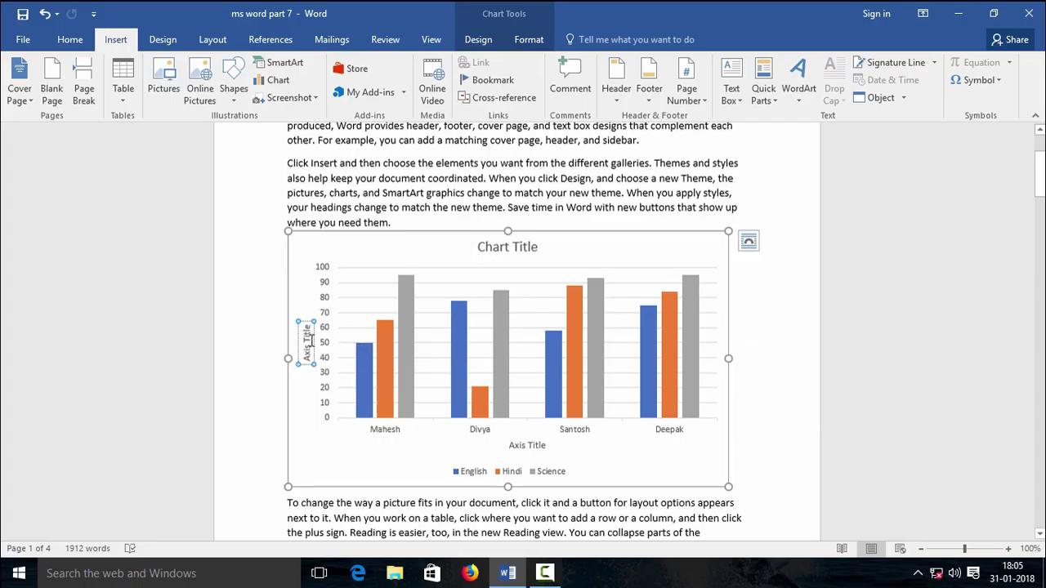
pyautogui.write('Makrs')
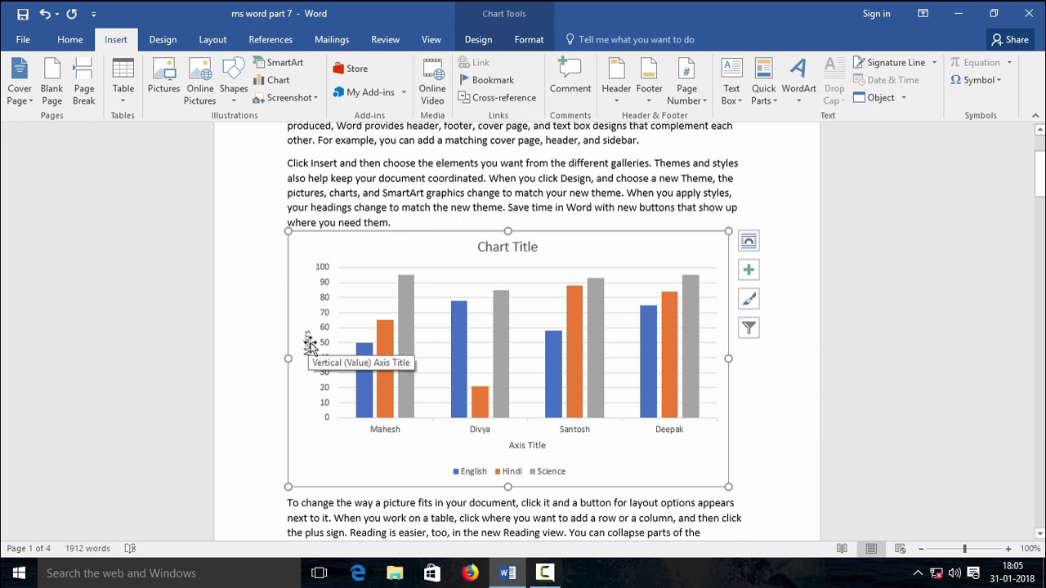
pyautogui.click(529, 445)
pyautogui.write('Nm')
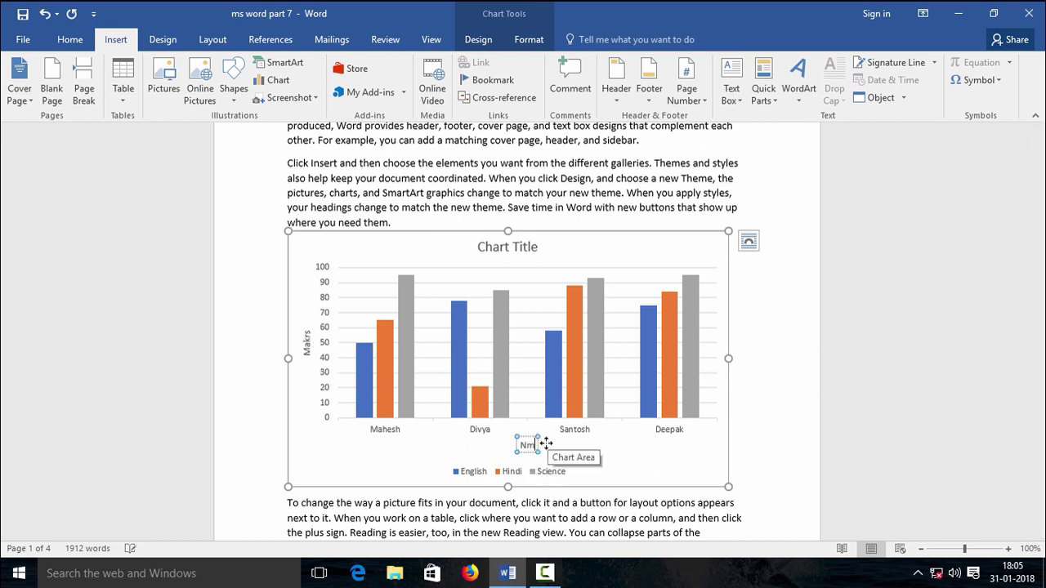
pyautogui.write('aes')
pyautogui.click(538, 439)
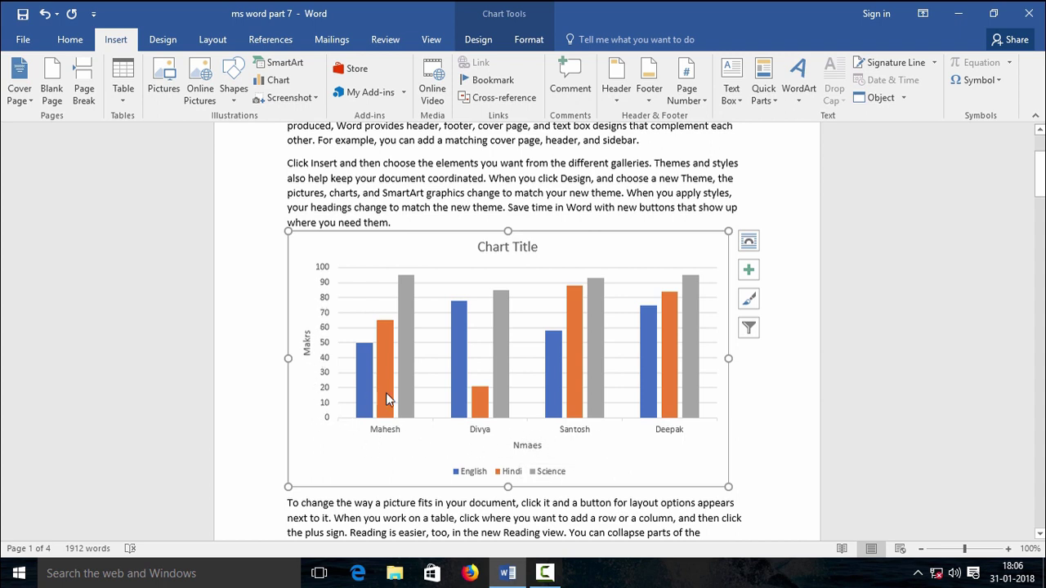
pyautogui.click(749, 270)
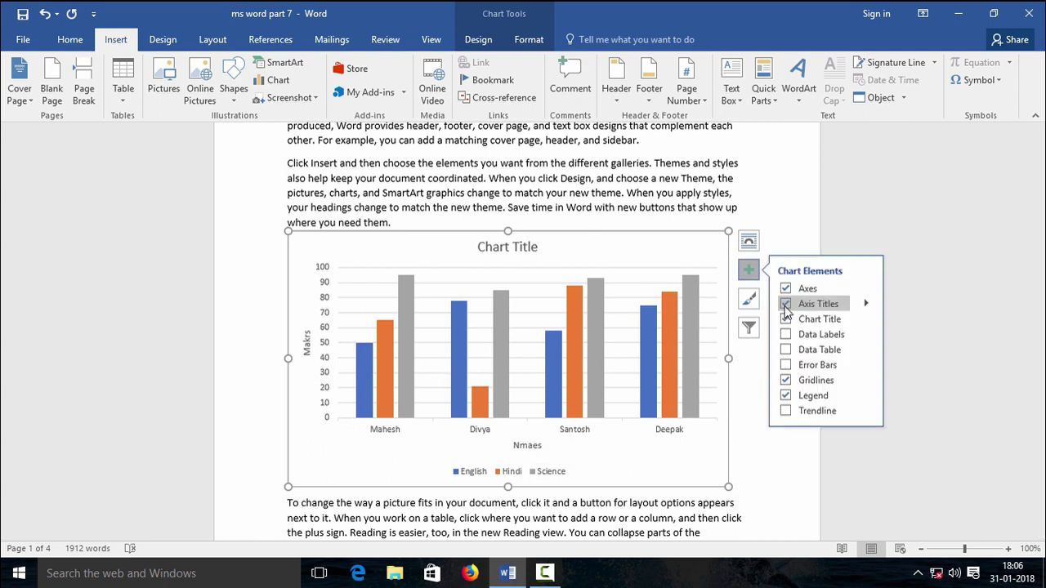
pyautogui.click(785, 304)
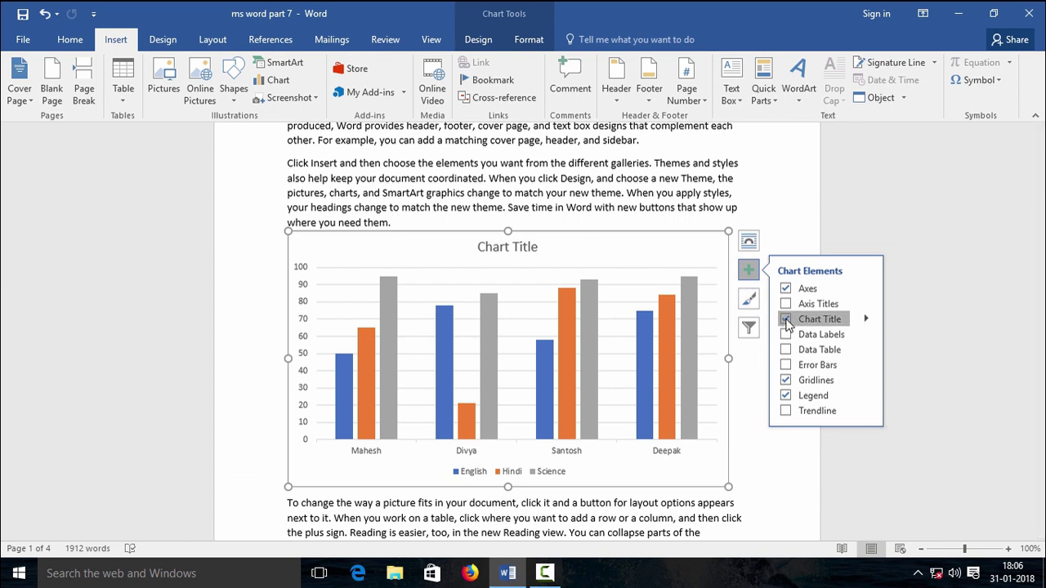
# - Toggle the chart title off and on and retitle it 'Marksh Sheet'
pyautogui.click(786, 319)
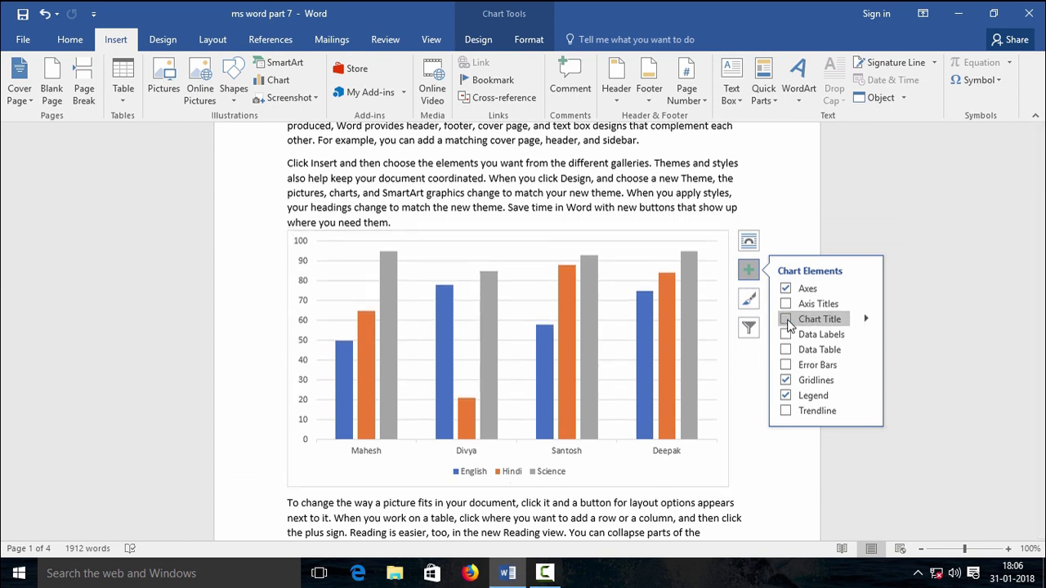
pyautogui.click(786, 319)
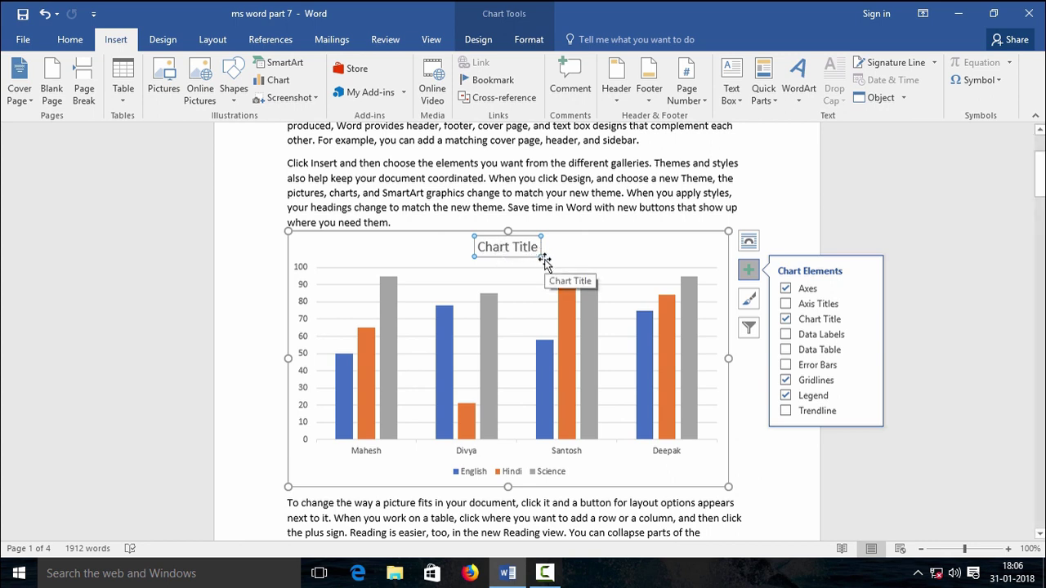
pyautogui.write('M')
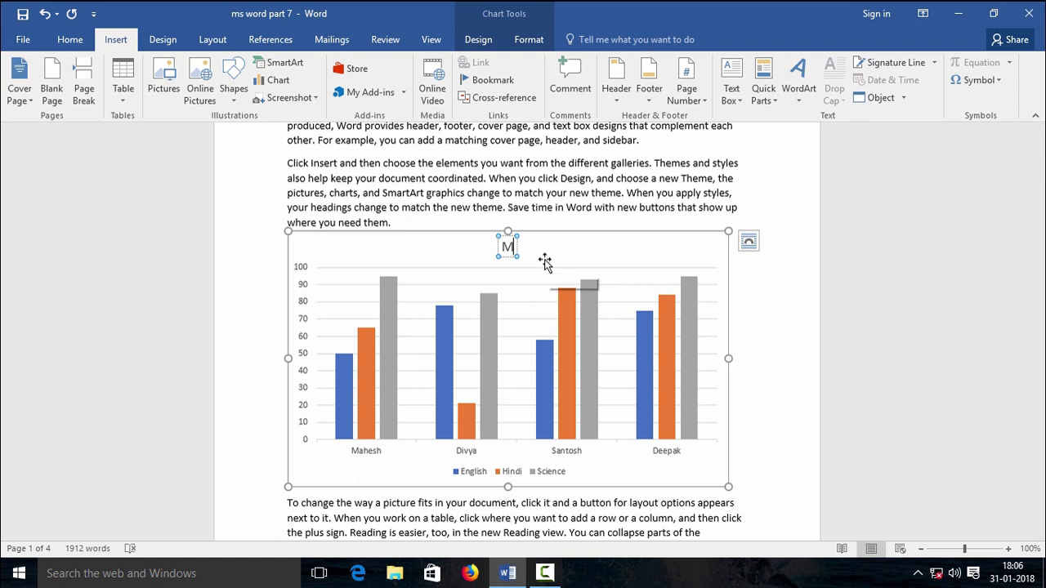
pyautogui.write('arksh')
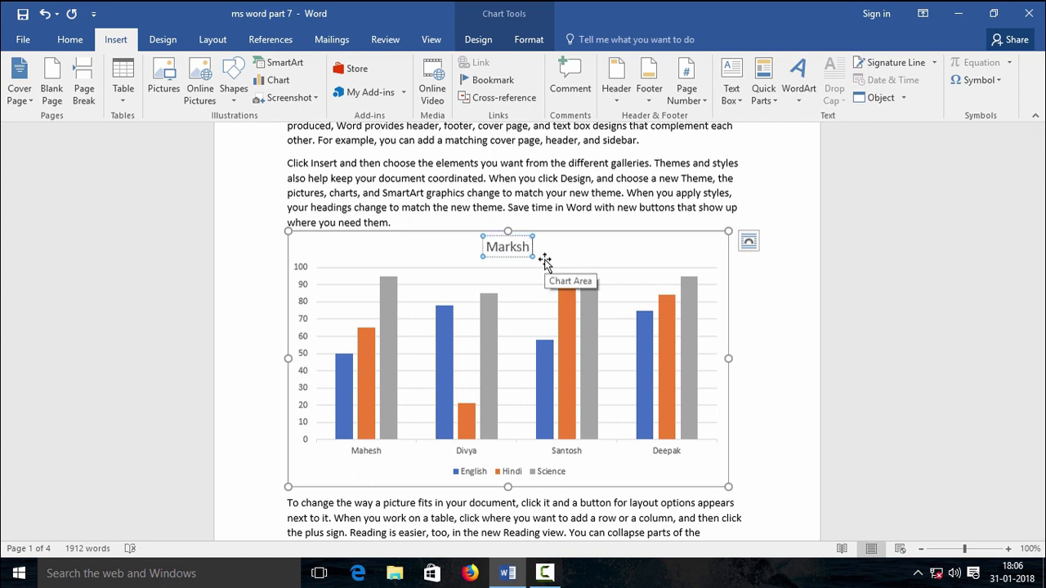
pyautogui.write(' Sheet')
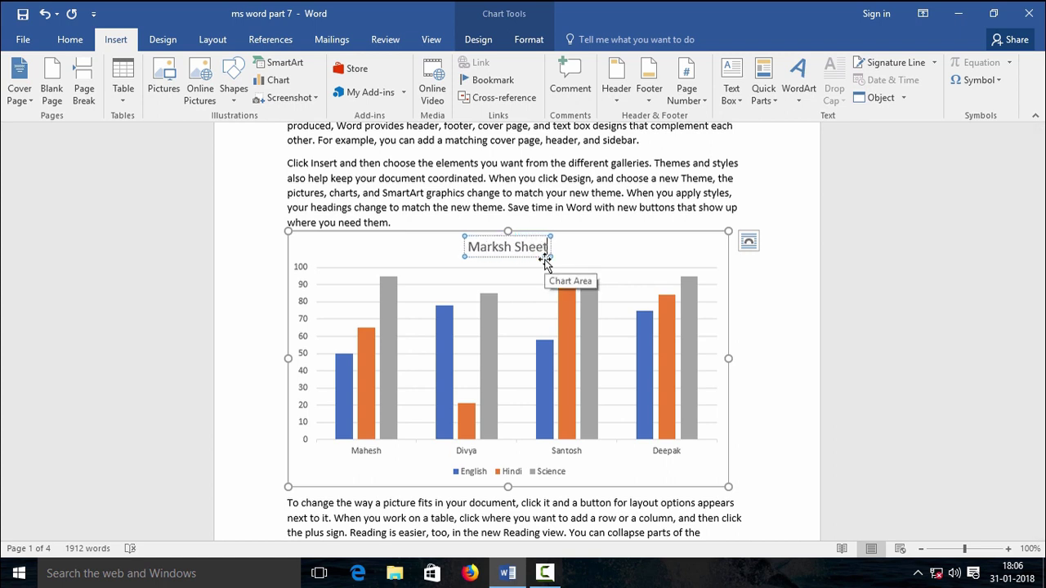
pyautogui.click(749, 270)
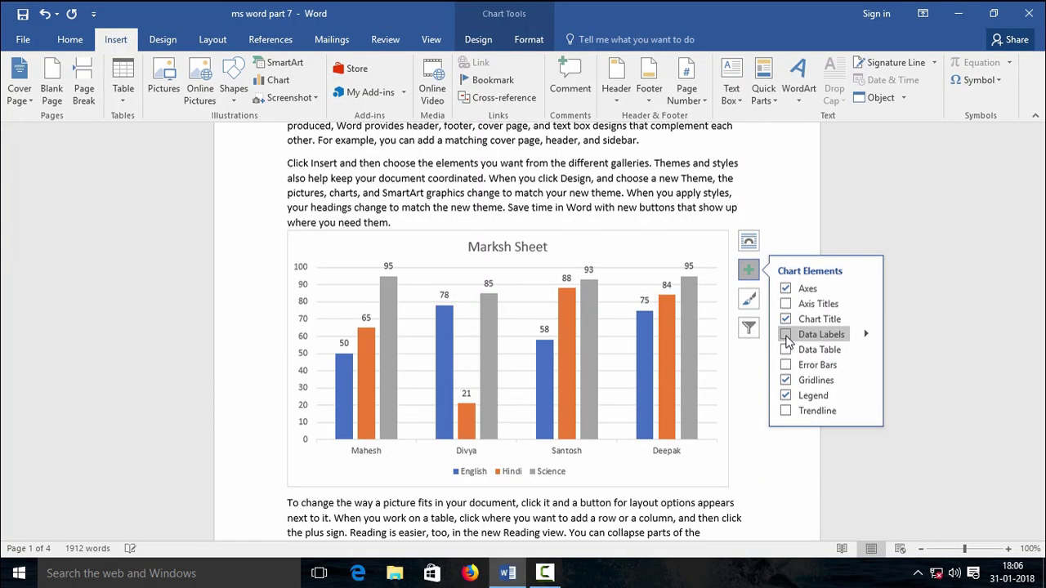
# - Try and remove data labels, a data table and error bars; toggle gridlines off and on
pyautogui.click(786, 336)
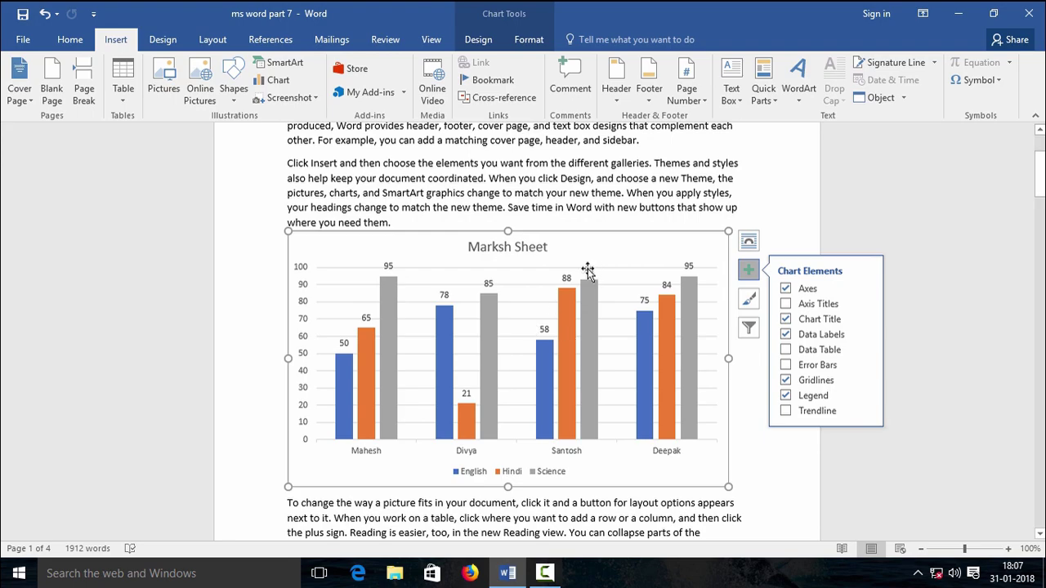
pyautogui.click(786, 336)
pyautogui.click(786, 350)
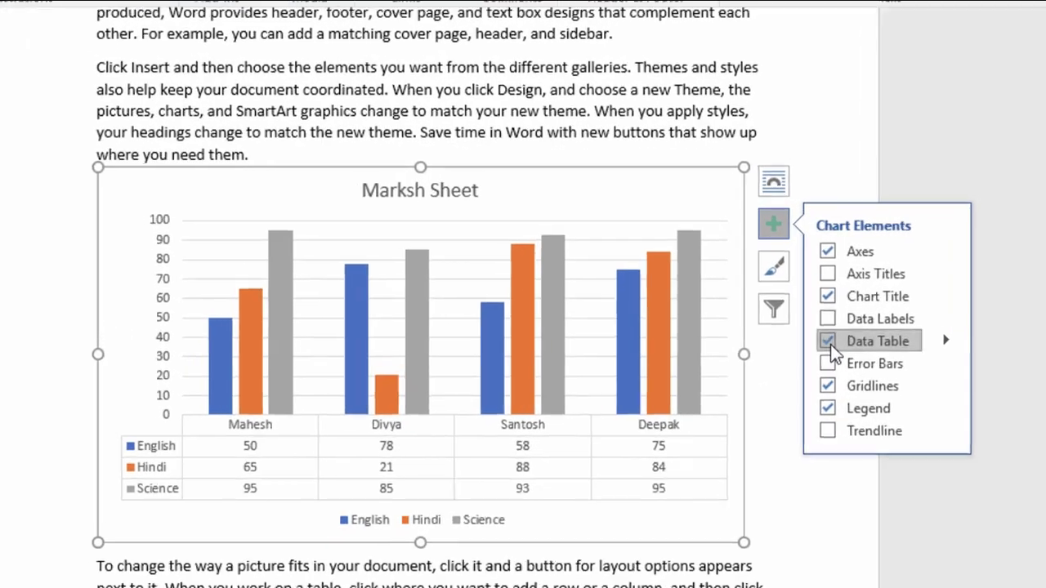
pyautogui.click(830, 344)
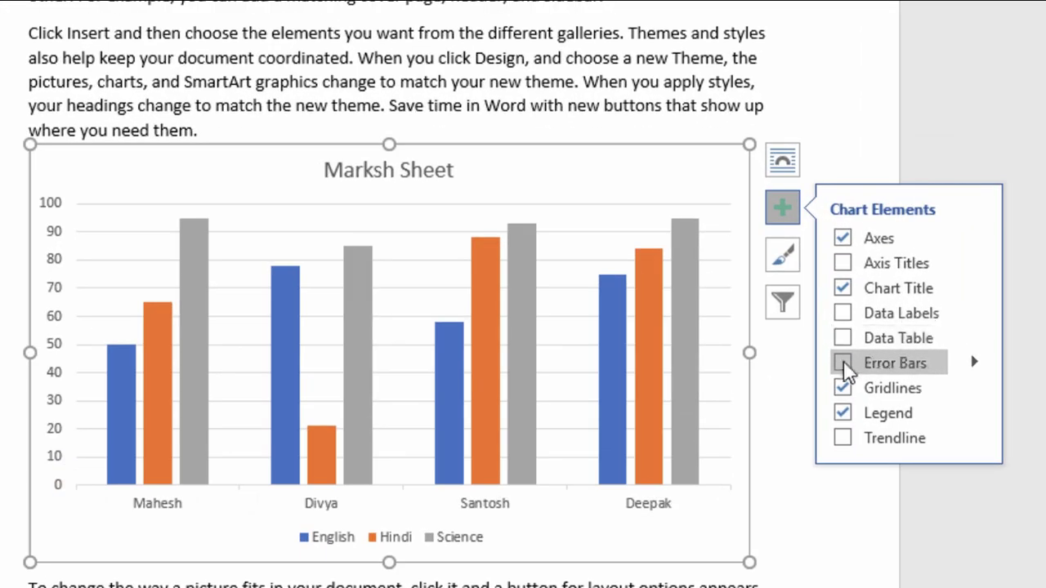
pyautogui.click(832, 363)
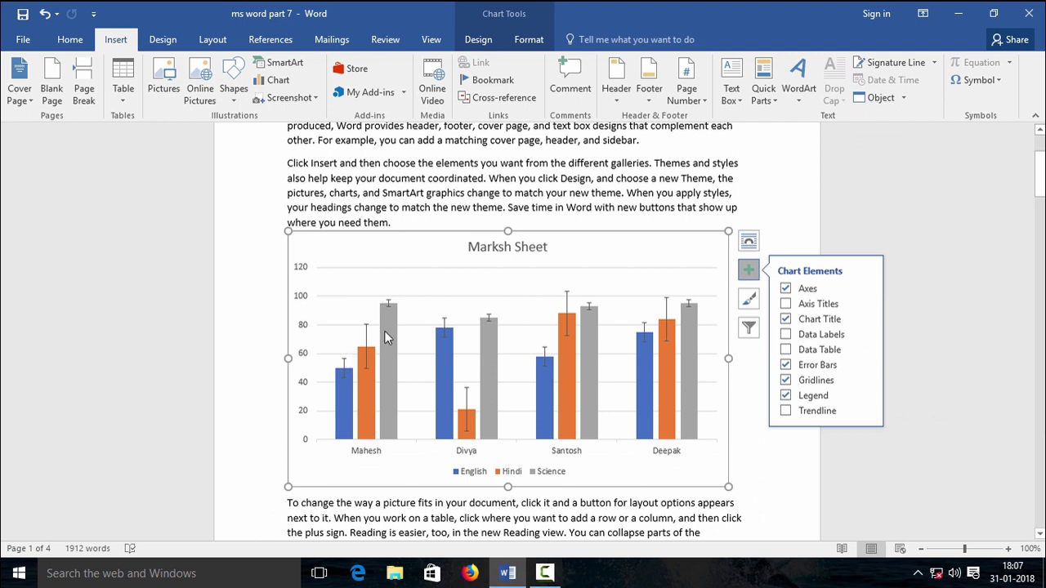
pyautogui.click(783, 365)
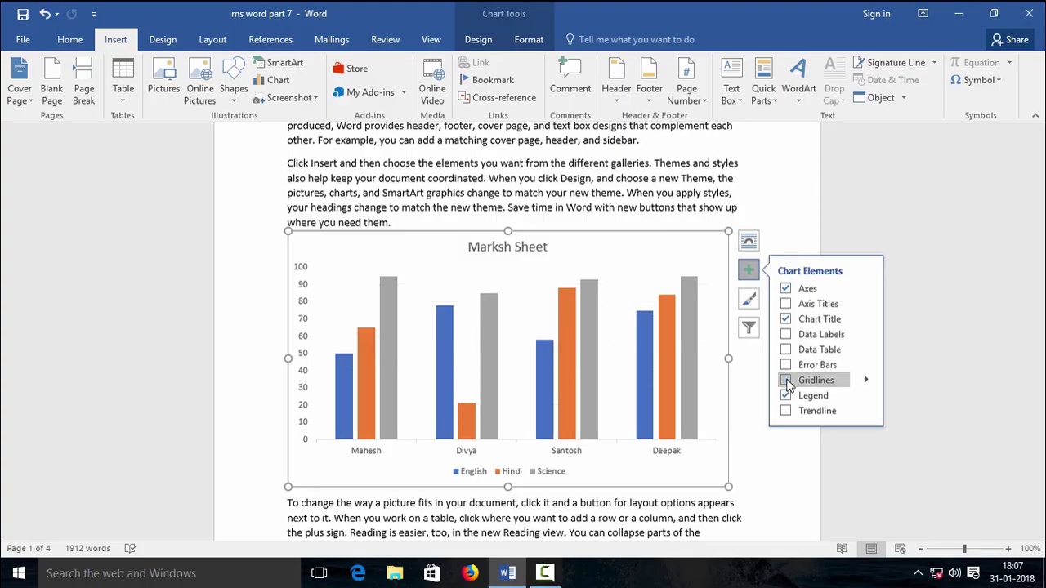
pyautogui.click(847, 343)
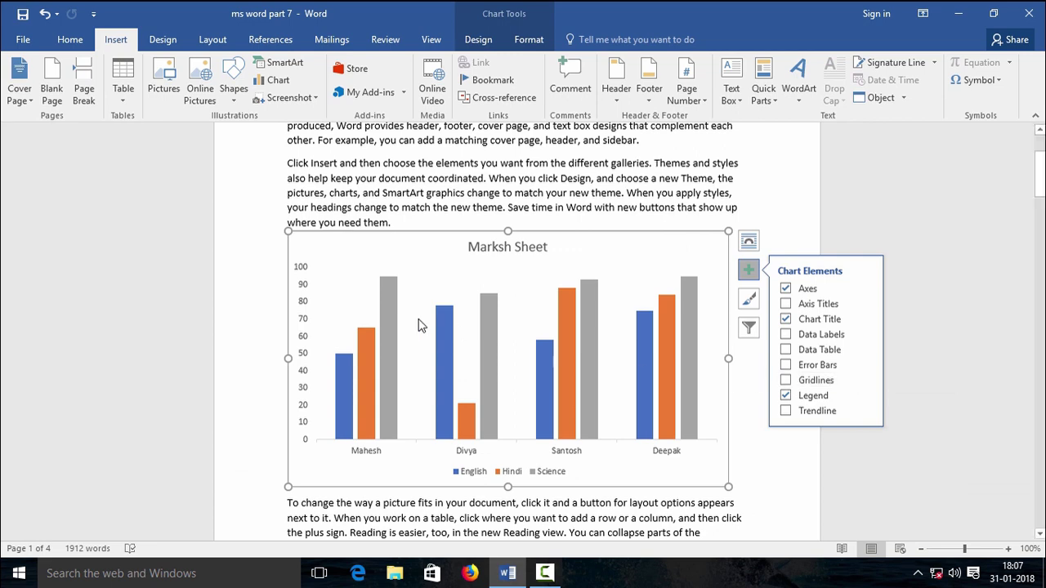
pyautogui.click(787, 381)
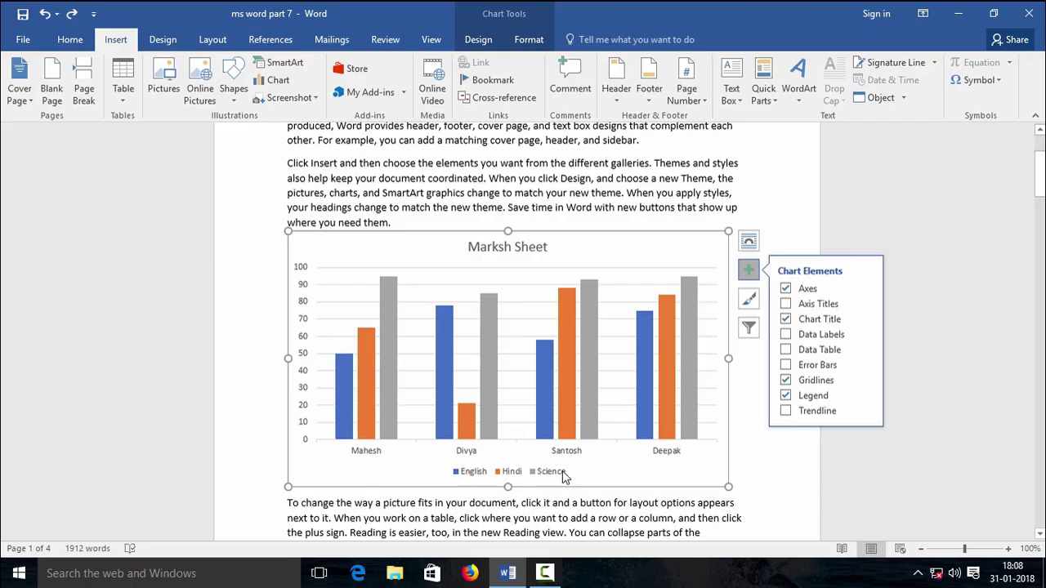
# - Remove the legend, then try an English-series trendline and remove it again
pyautogui.click(785, 396)
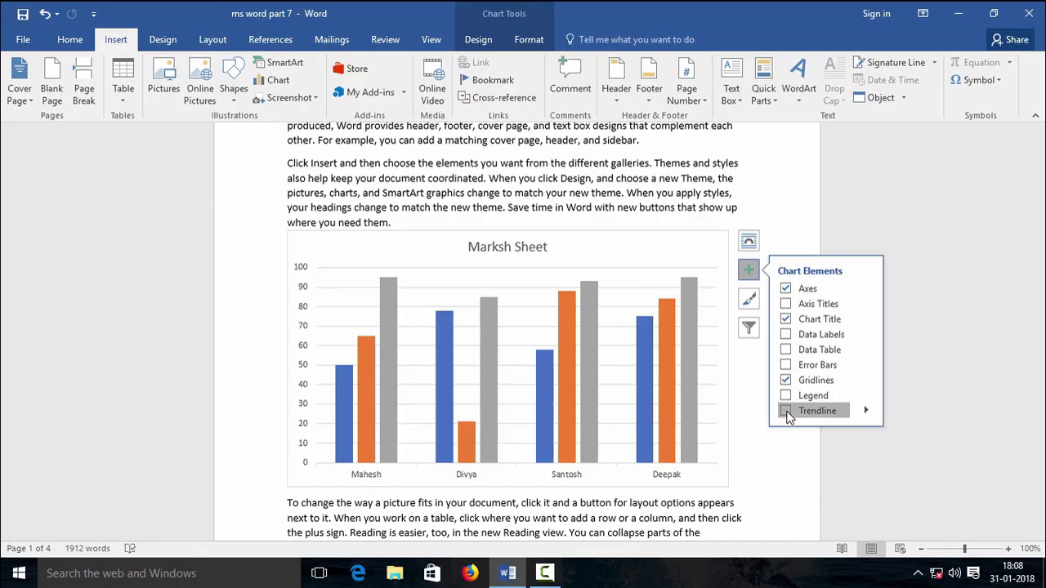
pyautogui.click(786, 411)
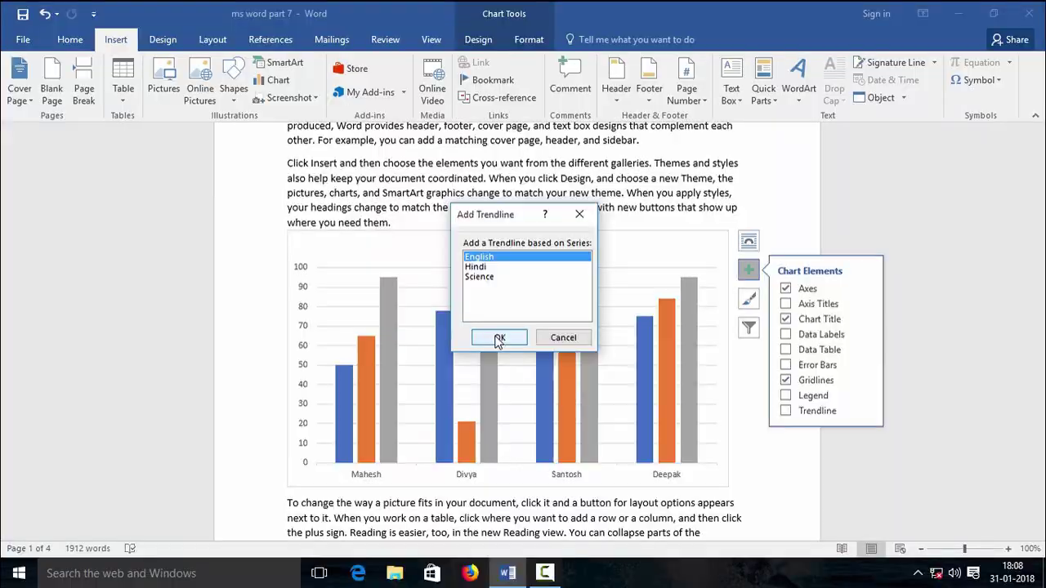
pyautogui.click(381, 294)
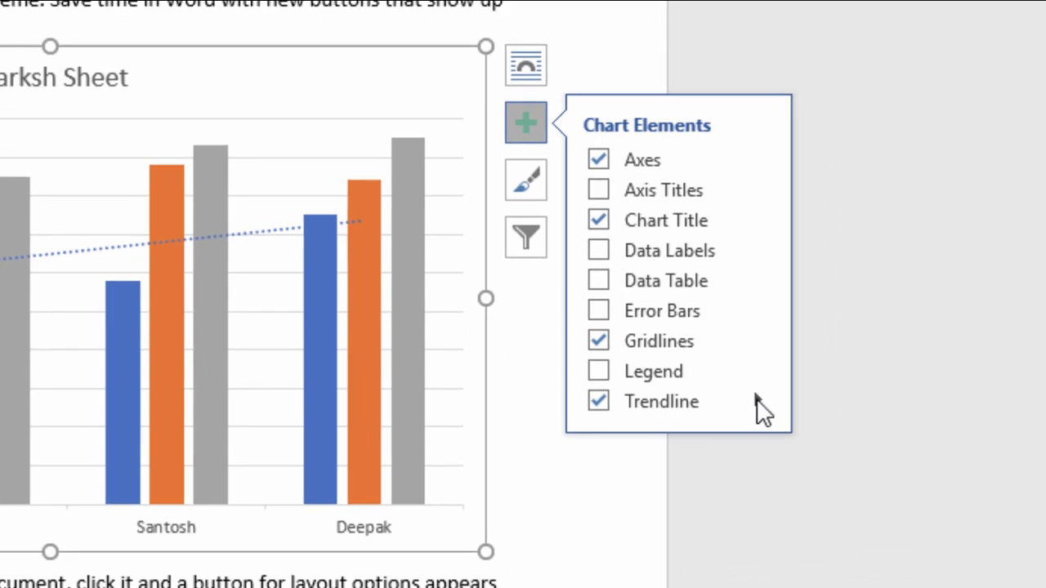
pyautogui.click(867, 410)
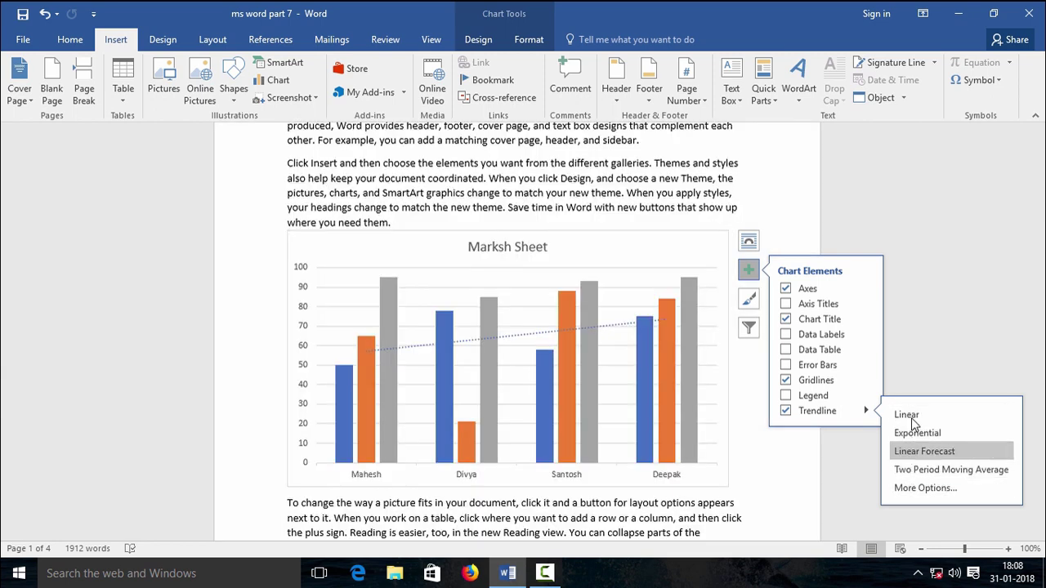
pyautogui.click(787, 412)
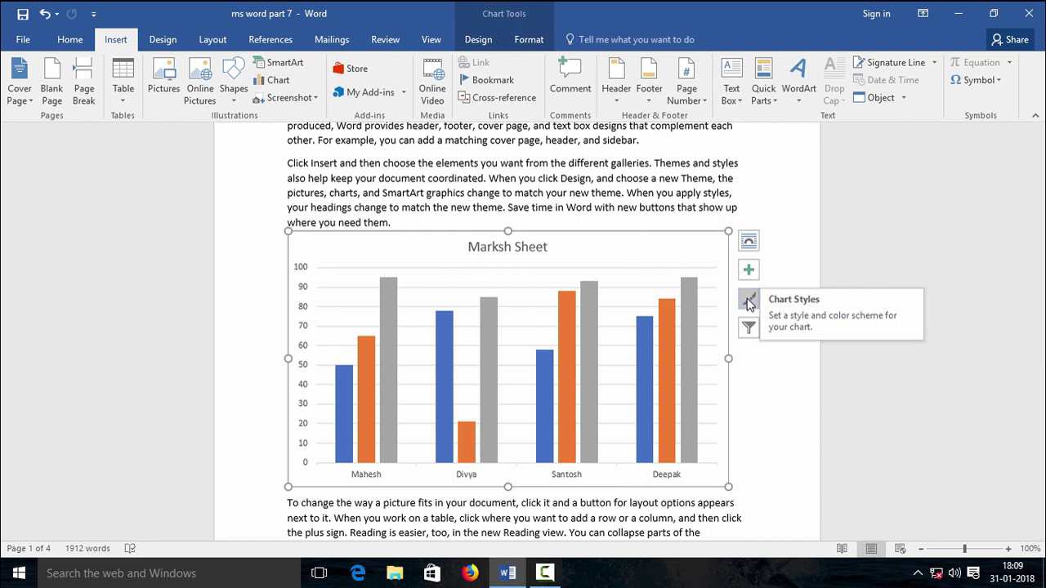
# - Preview the hatched-background and gradient-bar chart styles from the style gallery
pyautogui.click(749, 301)
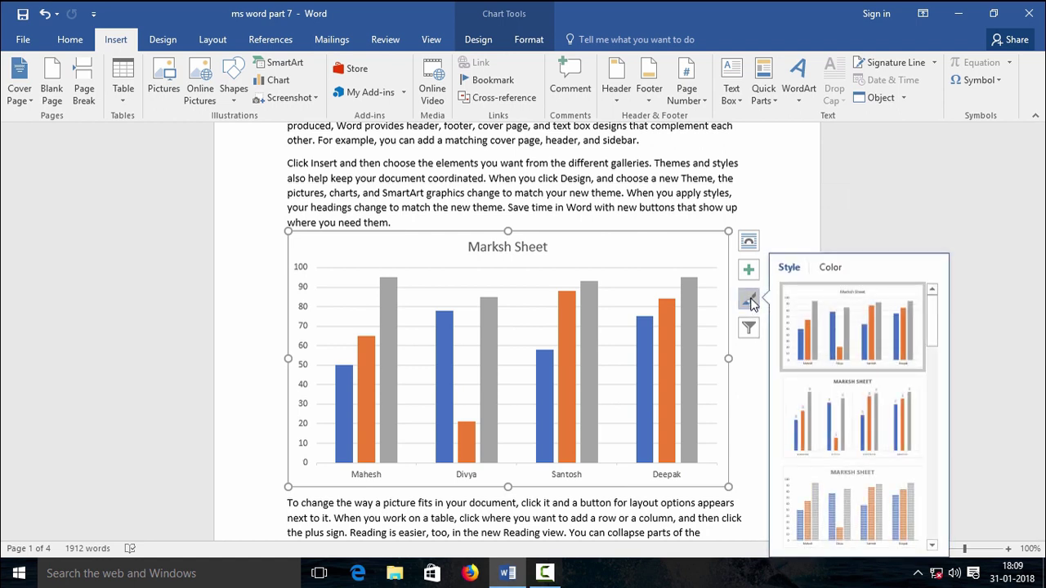
pyautogui.moveTo(937, 329); pyautogui.dragTo(937, 363)
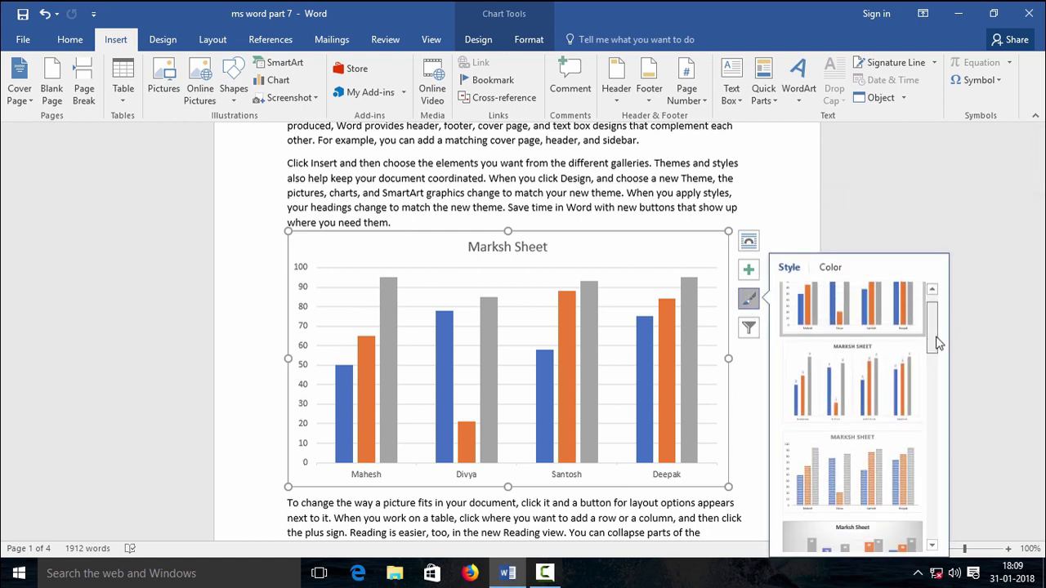
pyautogui.scroll(-1, 933, 350)
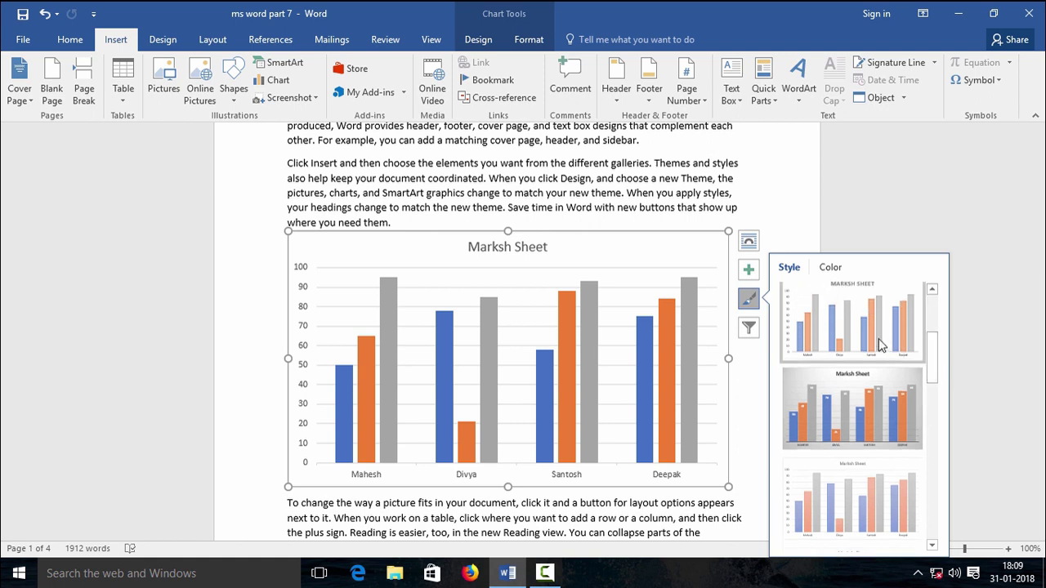
pyautogui.moveTo(932, 353); pyautogui.dragTo(934, 411)
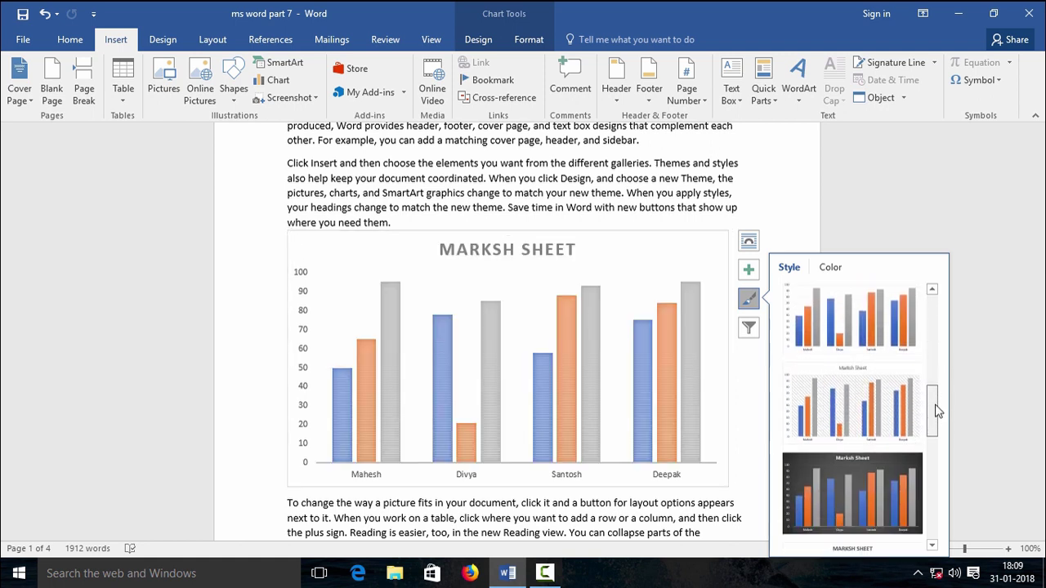
pyautogui.click(869, 381)
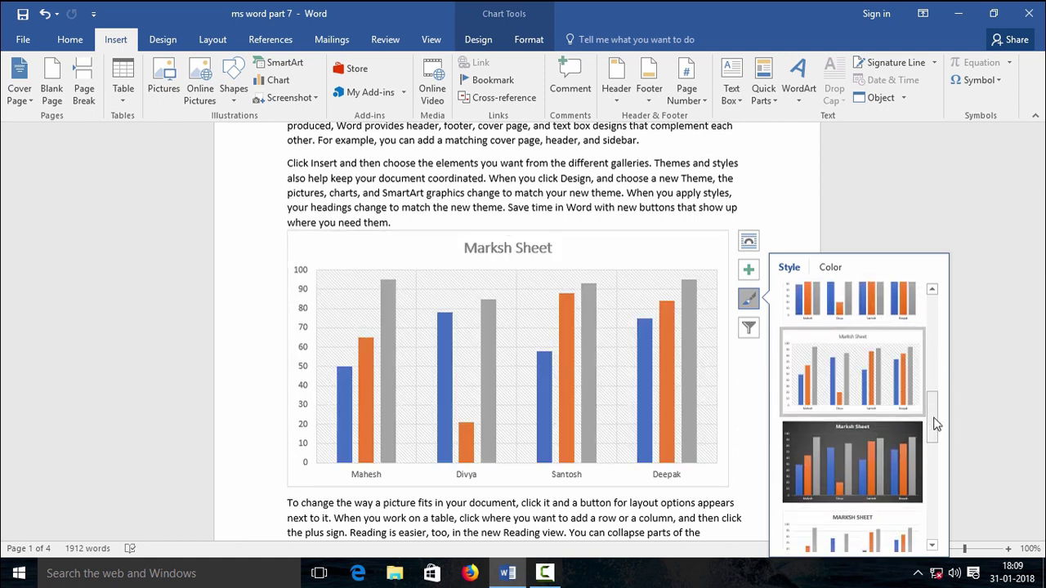
pyautogui.moveTo(934, 421)
pyautogui.mouseDown()
pyautogui.moveTo(938, 521)
pyautogui.moveTo(932, 304)
pyautogui.mouseUp()
pyautogui.click(907, 404)
# - Try solid and light hatched styles, settle on the first plain style, then reselect the chart
pyautogui.click(887, 509)
pyautogui.click(888, 356)
pyautogui.click(882, 346)
pyautogui.click(881, 343)
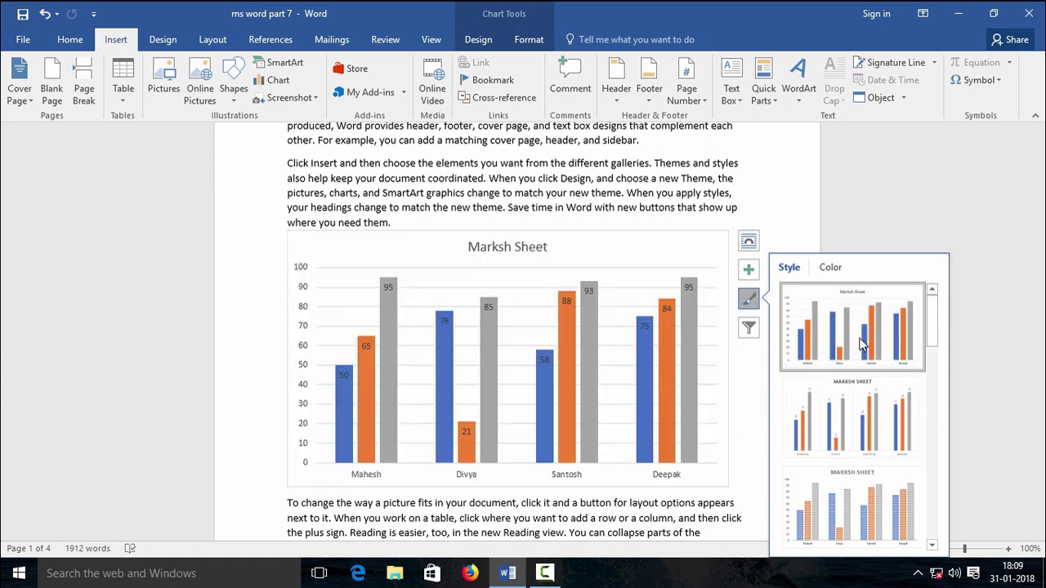
pyautogui.click(752, 478)
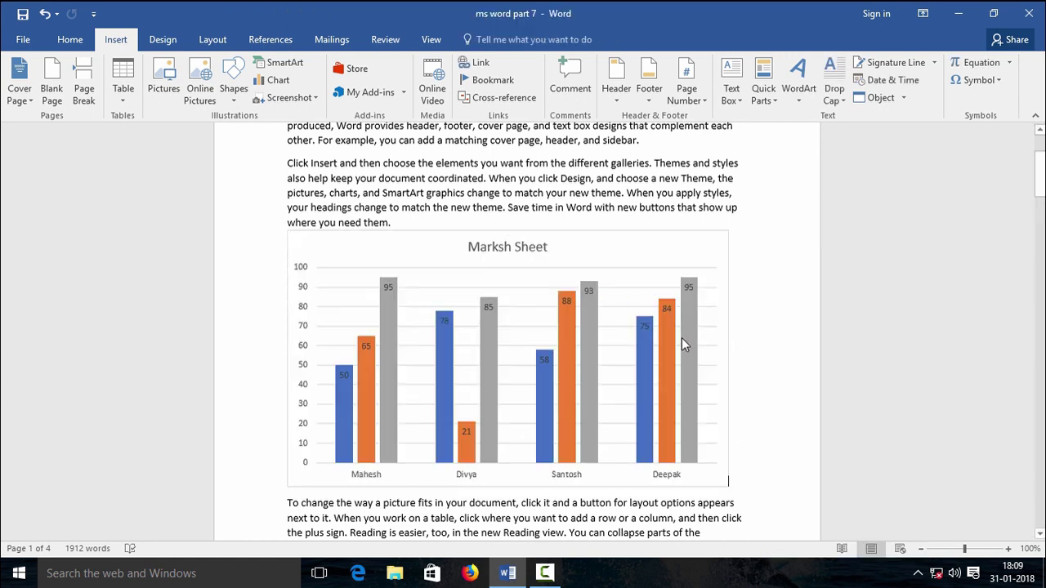
pyautogui.click(549, 312)
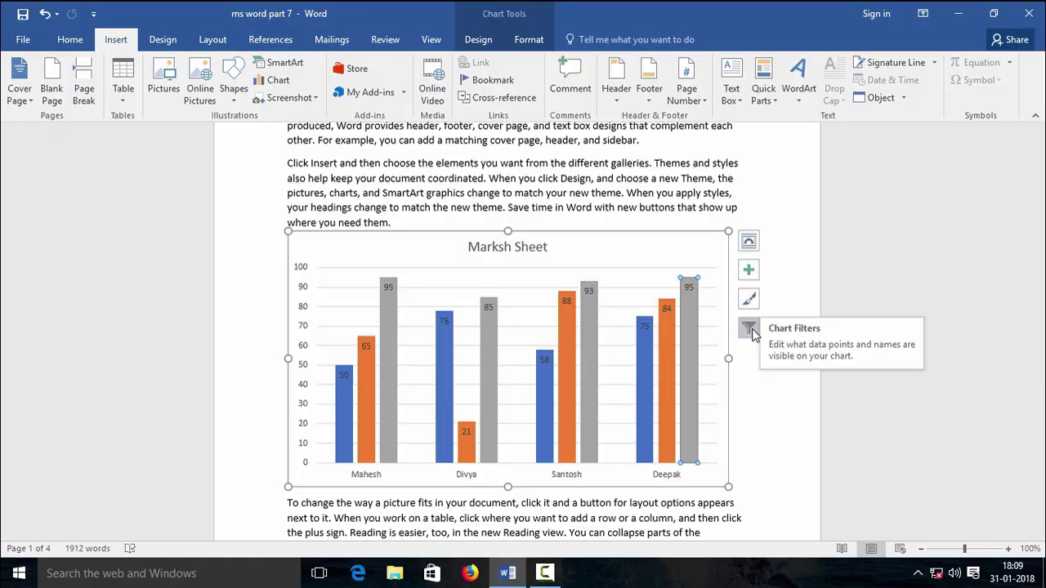
# - Close Chart Filters without changes, then cut the chart out of the document
pyautogui.click(750, 328)
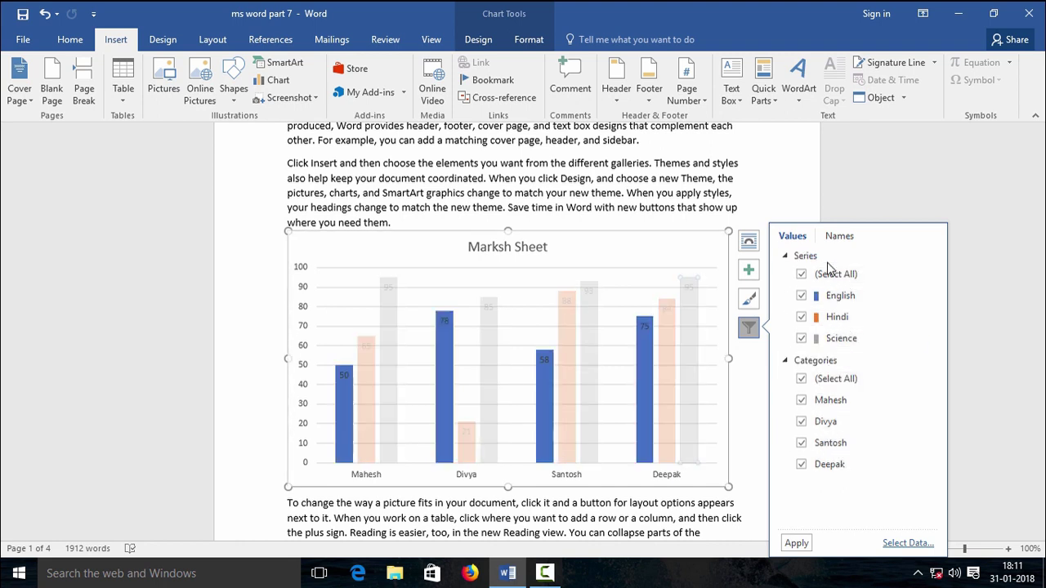
pyautogui.click(748, 327)
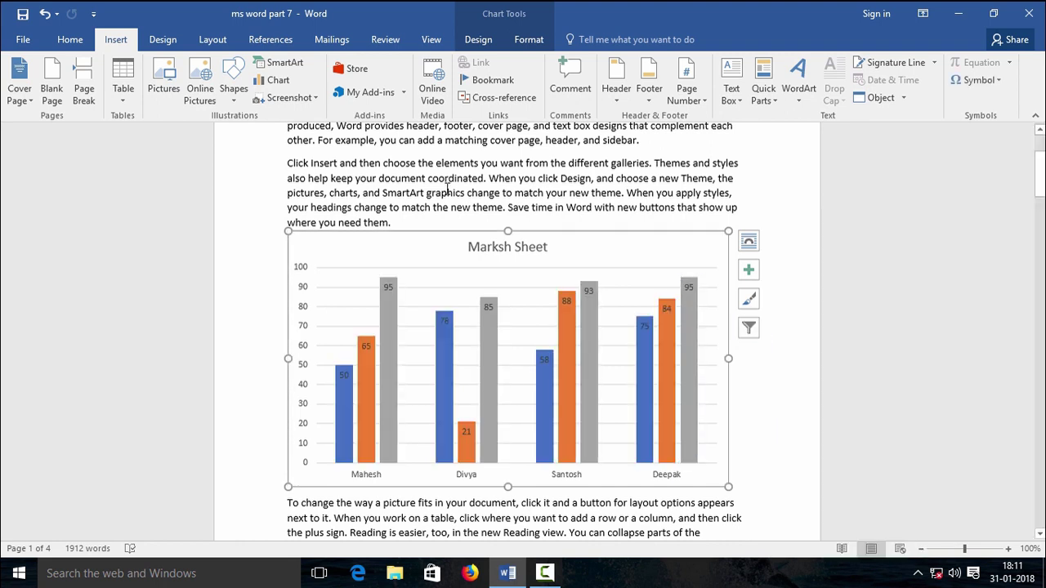
pyautogui.rightClick(593, 234)
pyautogui.click(609, 242)
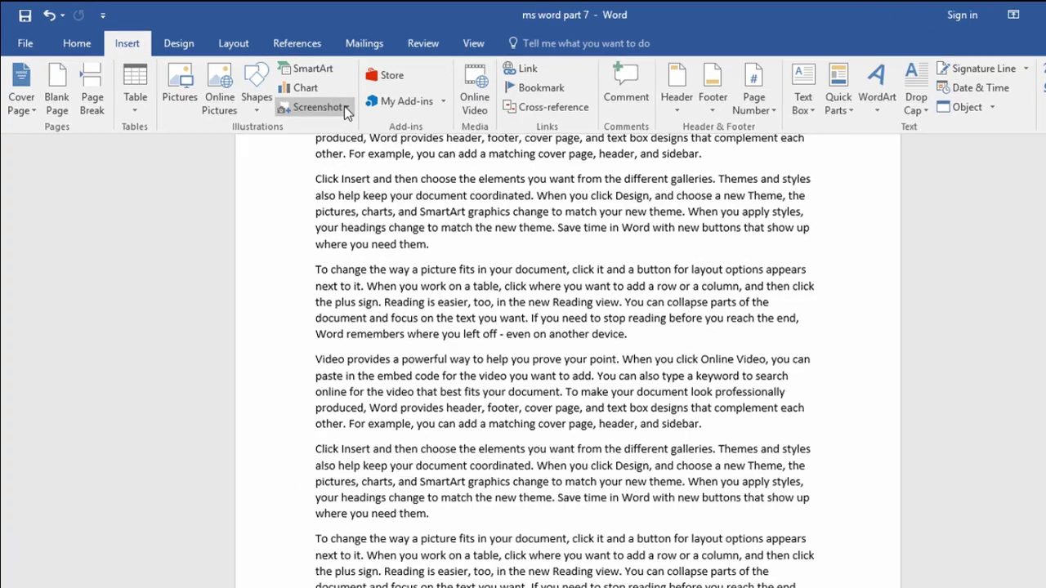
# - Start a Screen Clipping from the Insert tab's Screenshot options
pyautogui.click(346, 110)
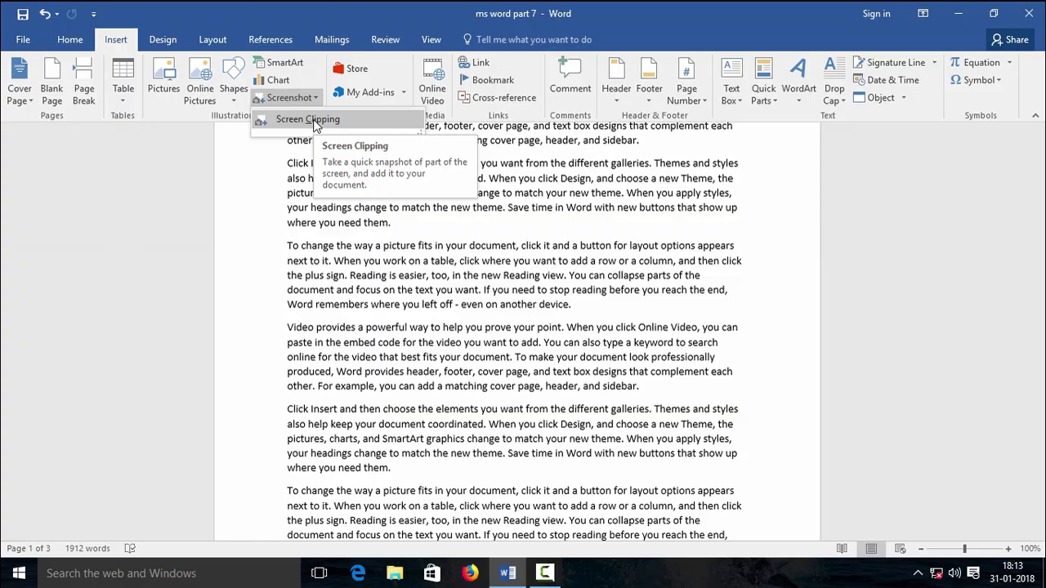
pyautogui.click(775, 295)
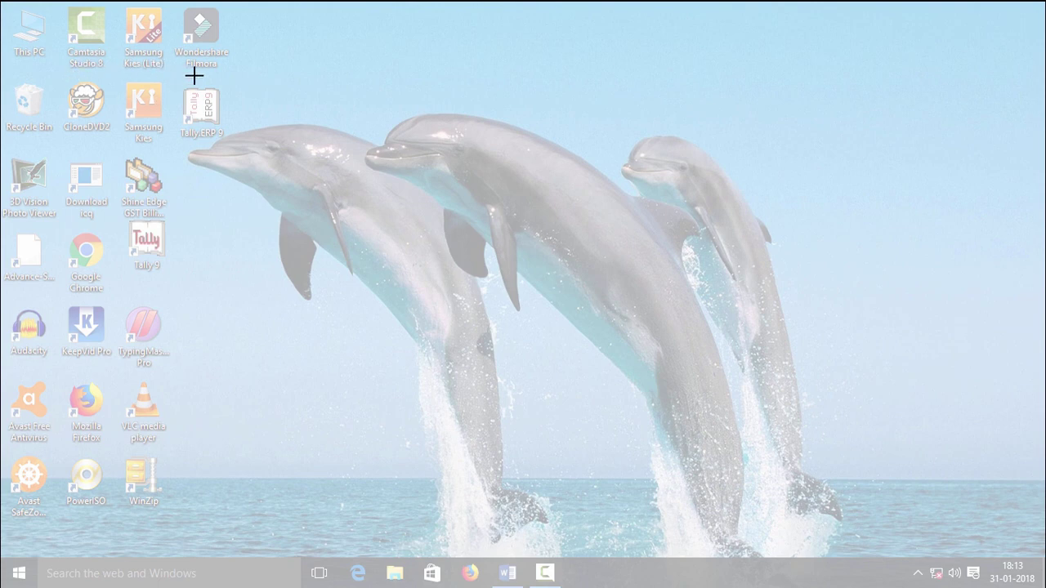
# - Capture a screen clipping of the desktop icons and dolphin wallpaper into the document
pyautogui.moveTo(55, 73); pyautogui.dragTo(374, 289)
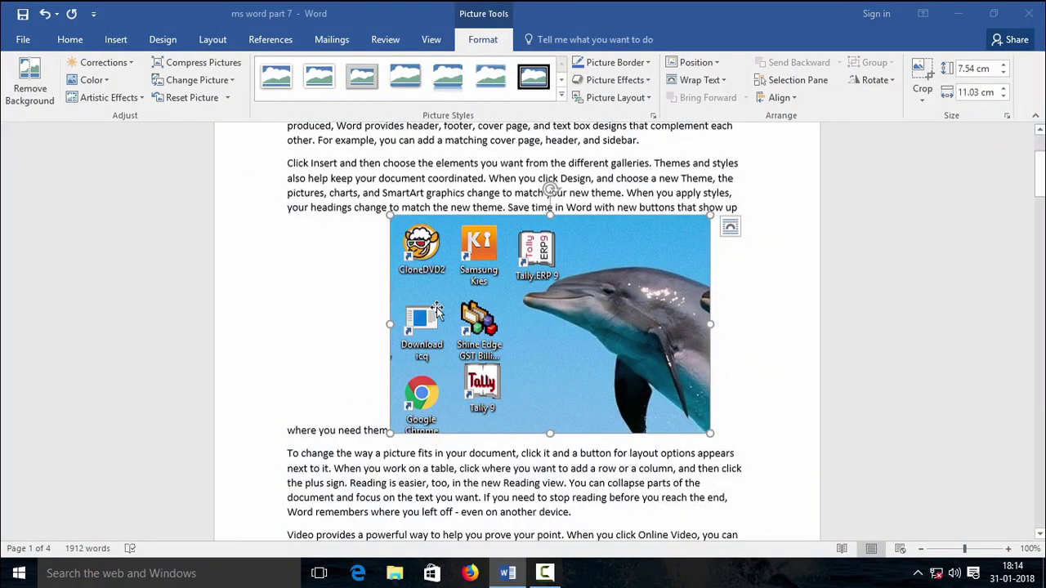
pyautogui.click(759, 314)
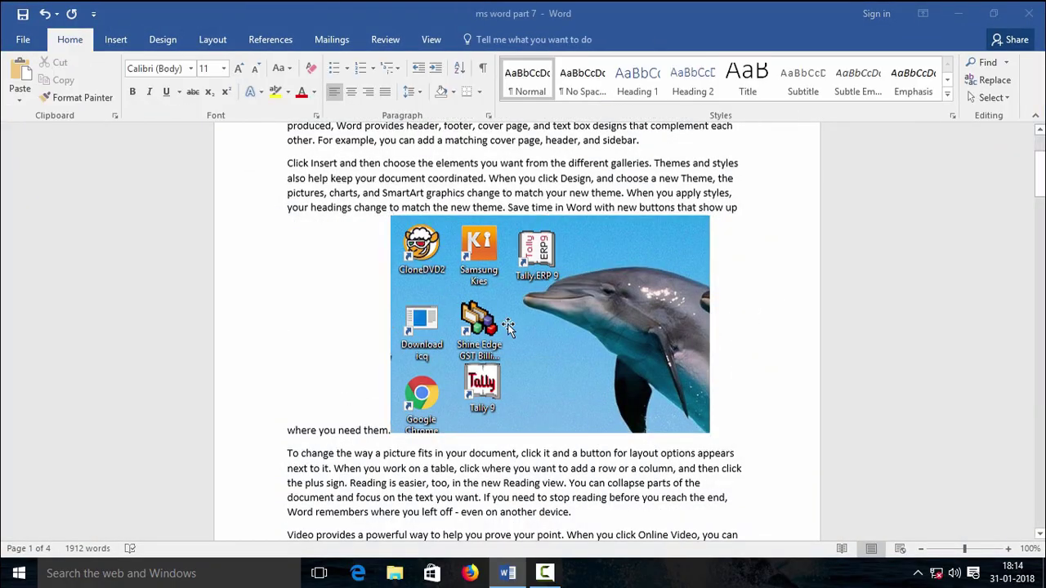